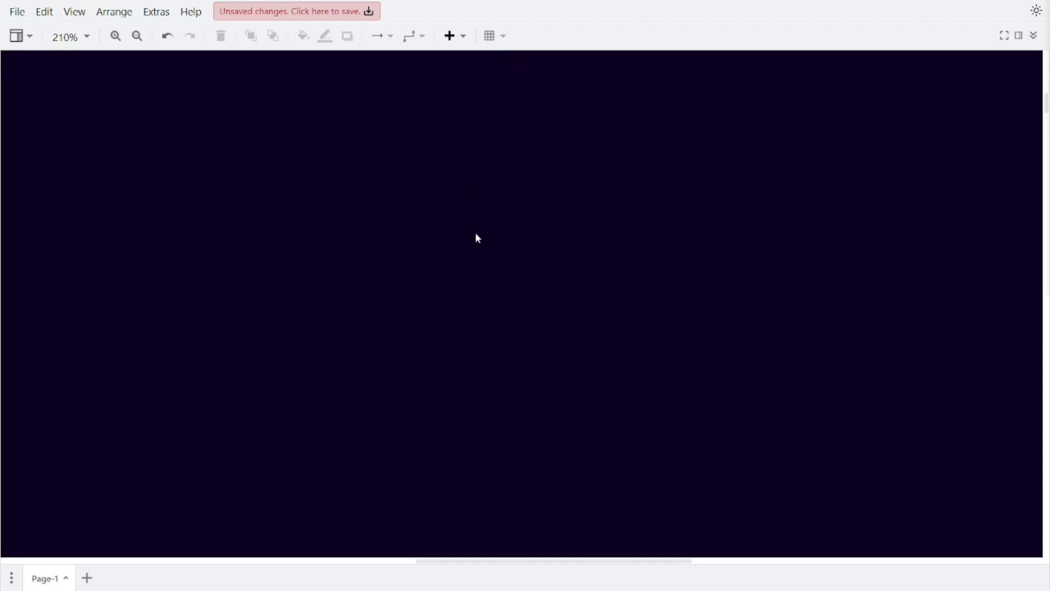
Step: Restore the Talent Show title, the JUDGES heading and both judge figures with their skill callouts
key(ctrl+z)
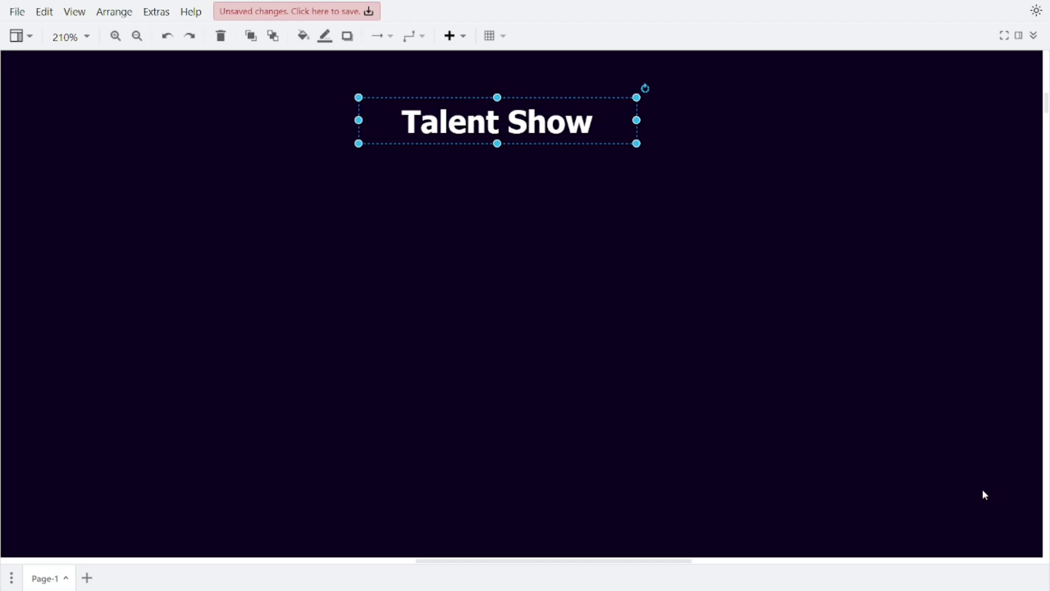
click(967, 485)
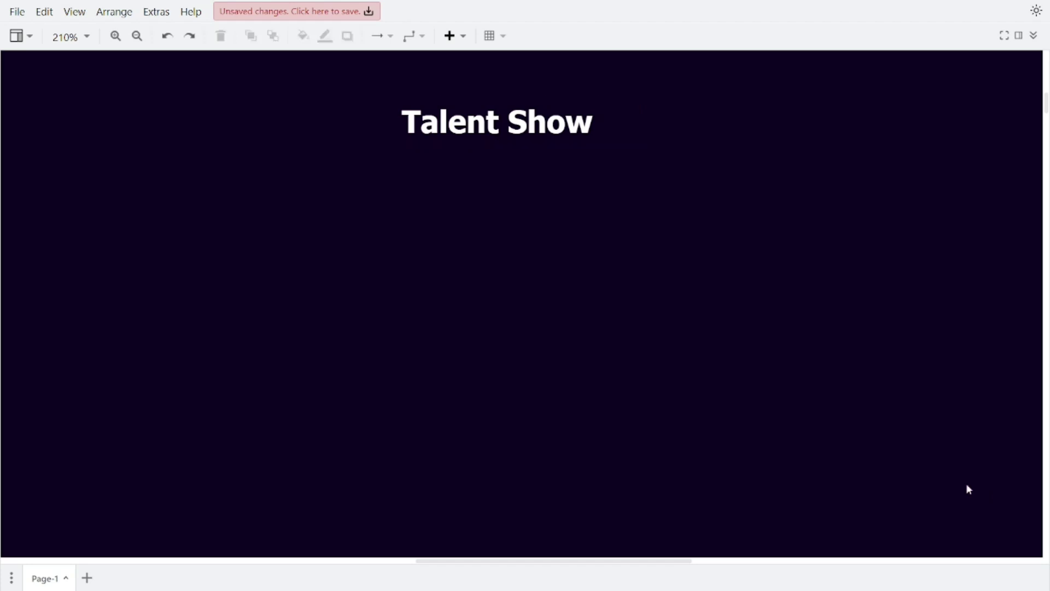
key(ctrl+v)
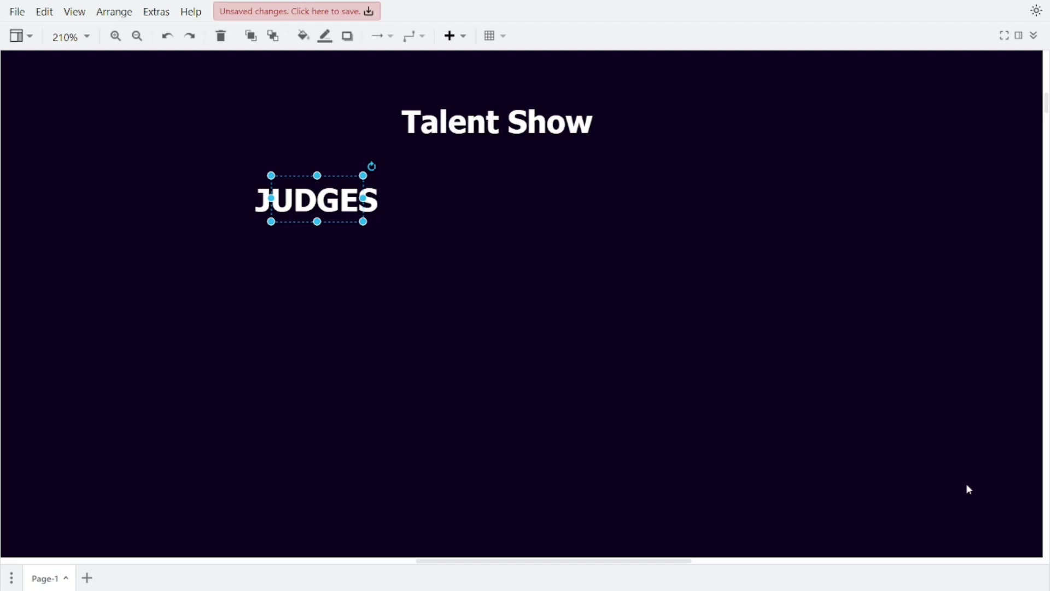
key(ctrl+v)
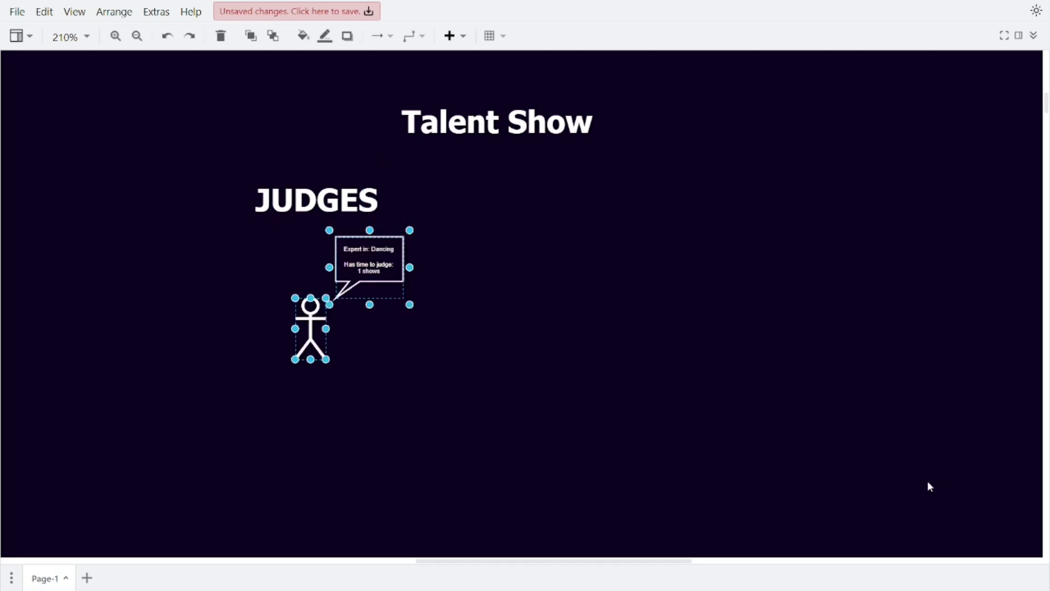
key(ctrl+v)
Step: Reposition the judge elements and bring back the PERFORMANCES heading
drag(425, 225, 404, 234)
drag(430, 297, 322, 255)
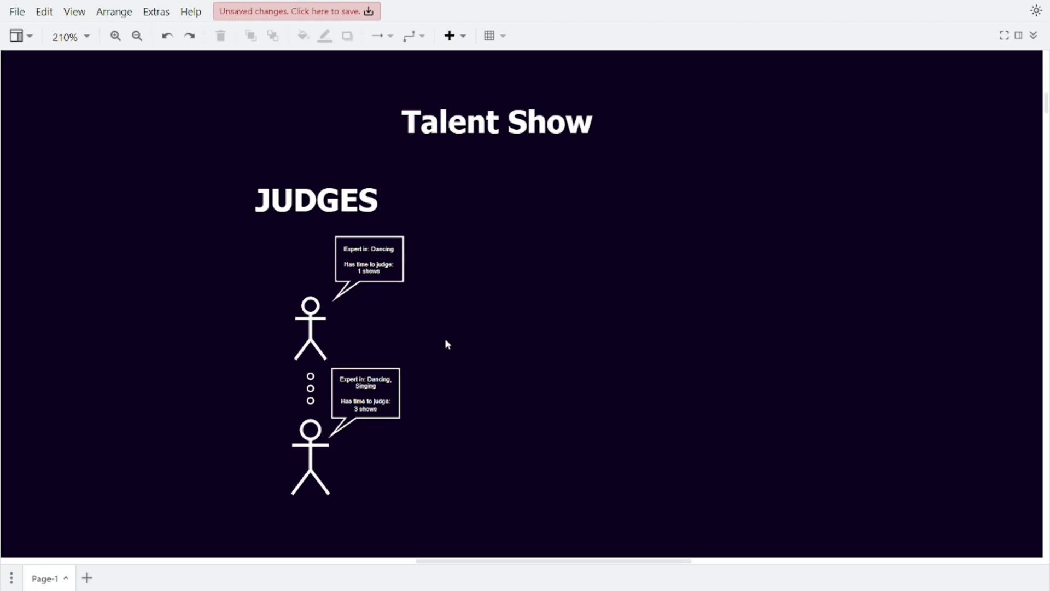
key(ctrl+v)
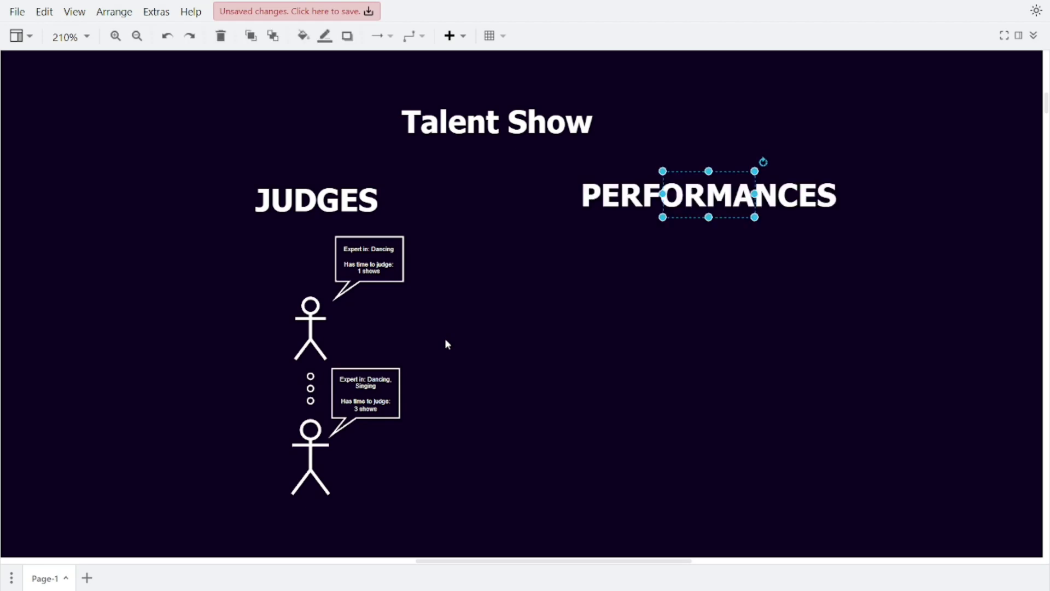
Step: Bring back the eight DANSING and SINGING performance circles beneath PERFORMANCES
key(Escape)
key(ctrl+v)
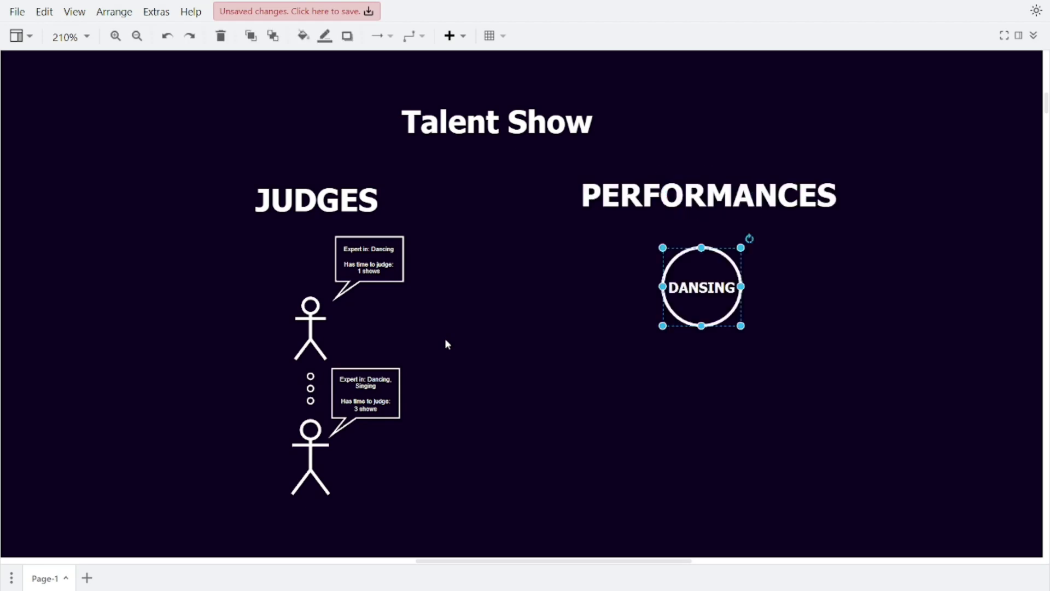
key(ctrl+v)
key(ctrl+v)
key(ctrl+v)
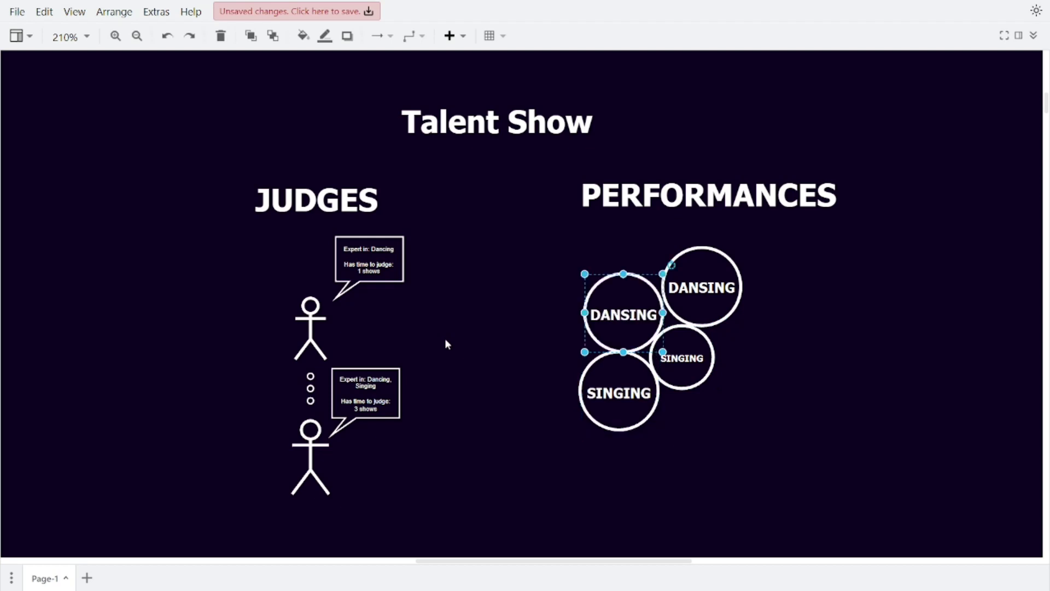
key(ctrl+v)
key(ctrl+v)
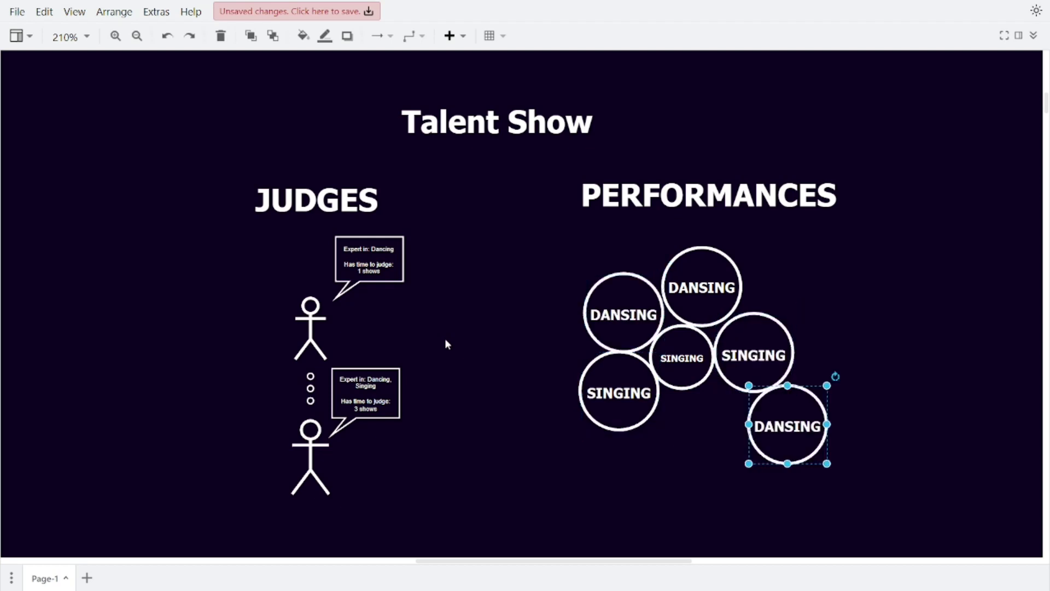
key(ctrl+v)
key(ctrl+v)
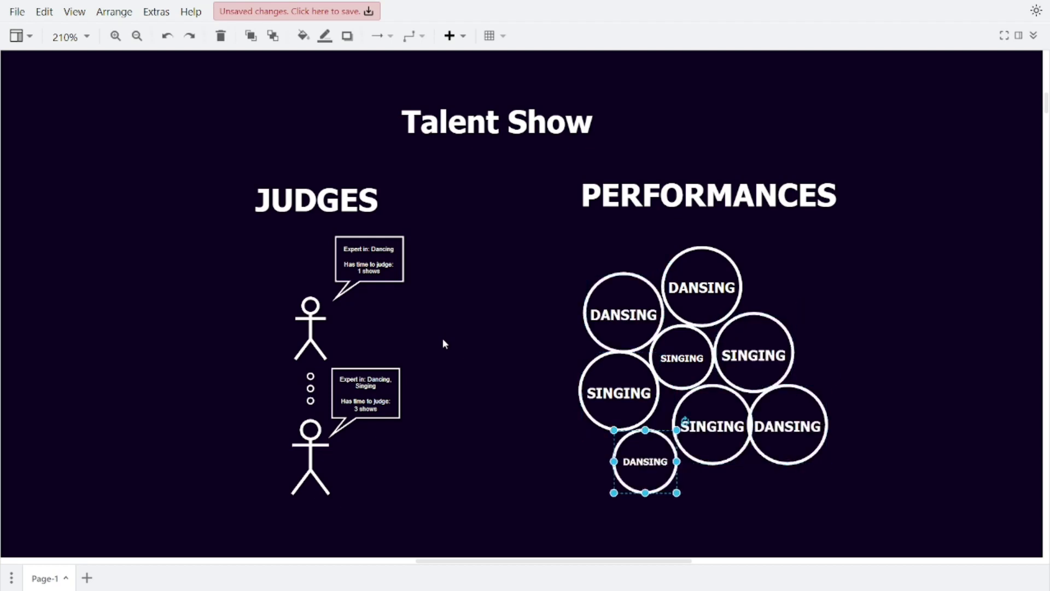
click(443, 344)
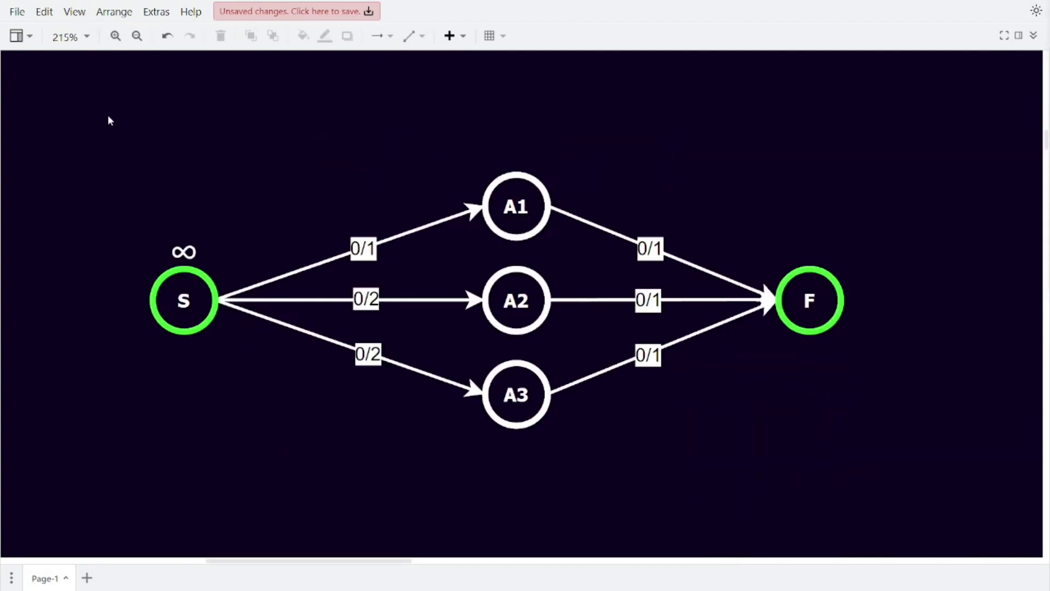
Step: Pan to show the S–A1/A2/A3–F network with its 0/1 and 0/2 edge labels
drag(109, 114, 386, 174)
drag(249, 208, 337, 173)
drag(340, 277, 342, 318)
Step: Inspect the source S, the sink F and the S–A2 edge, stepping back one change
drag(107, 242, 242, 368)
drag(872, 223, 752, 374)
click(721, 434)
click(362, 300)
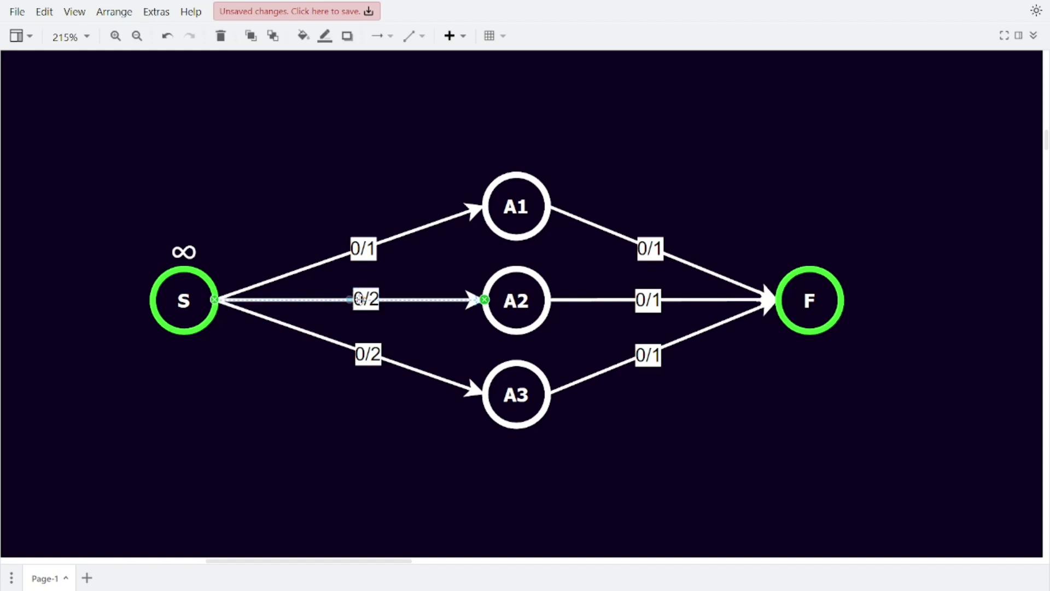
key(ctrl+z)
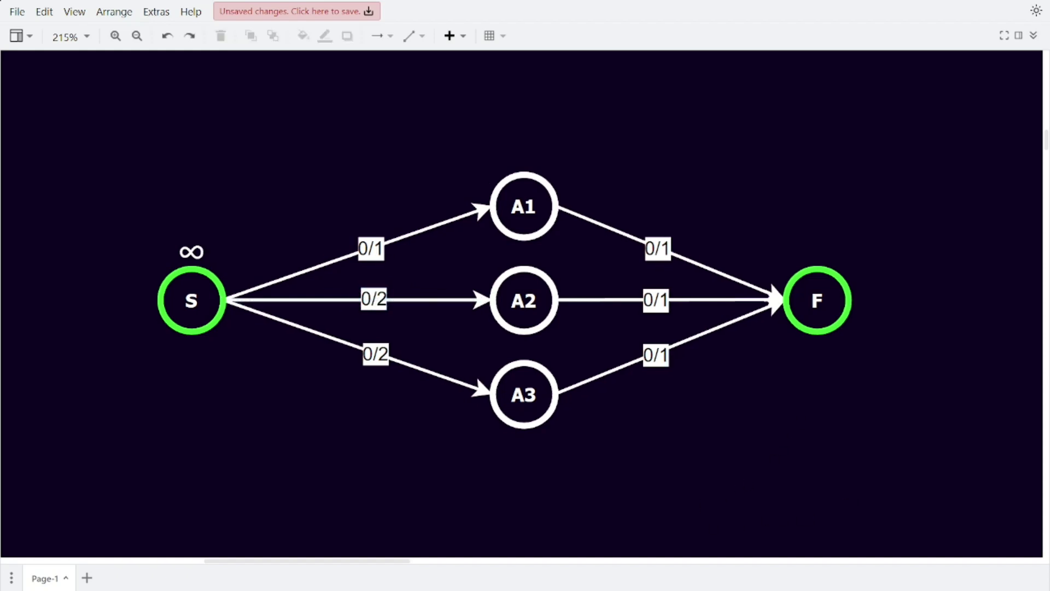
Step: Restore 1/1 and 1/2 flows on every edge, with maximum flow 3 shown at F
key(ctrl+y)
key(ctrl+y)
key(ctrl+y)
key(ctrl+y)
key(ctrl+y)
key(ctrl+y)
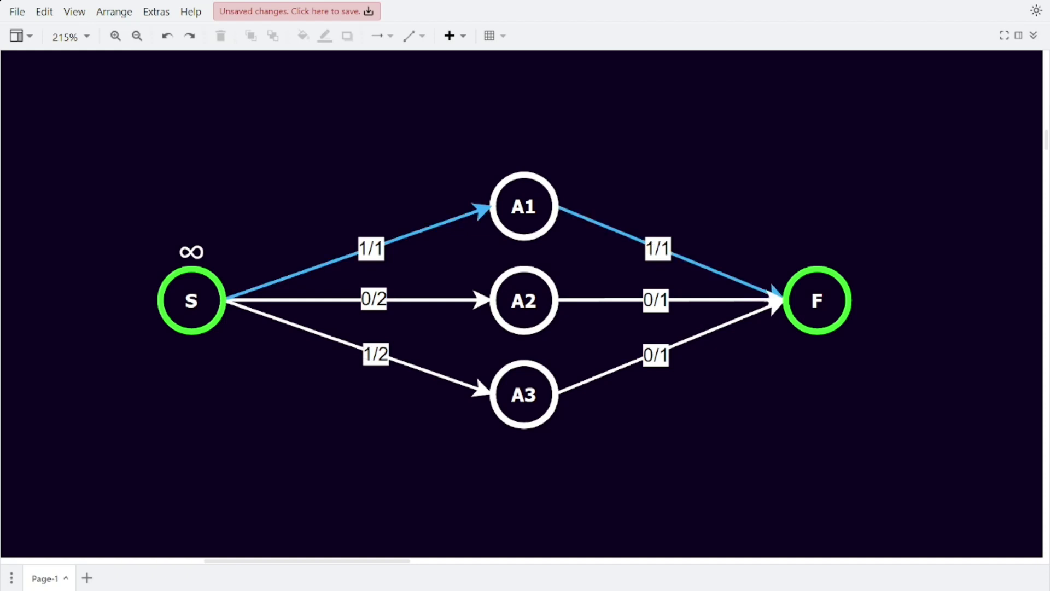
key(ctrl+y)
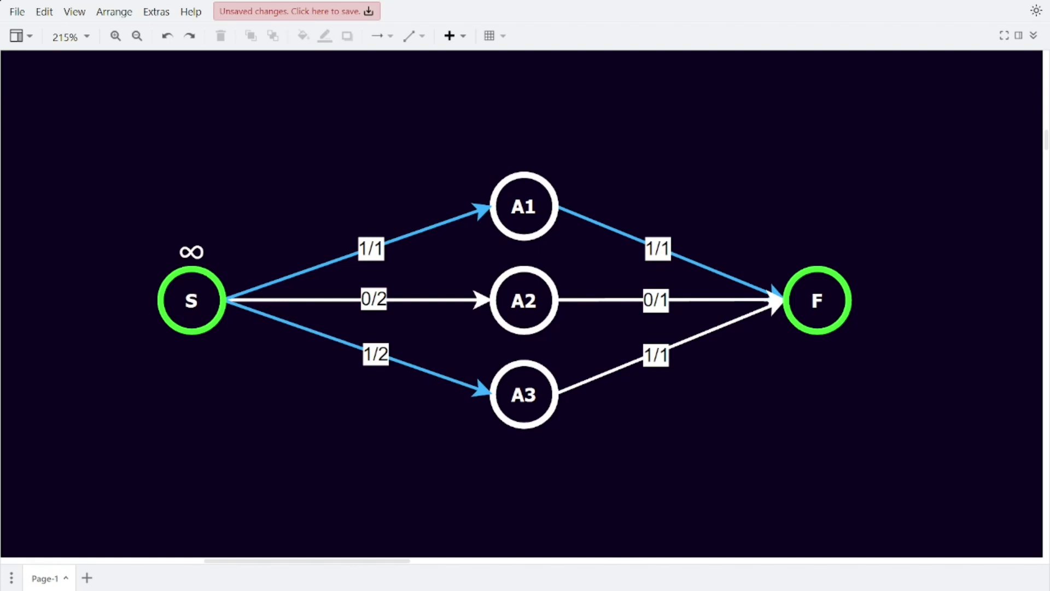
key(ctrl+y)
key(ctrl+y)
key(ctrl+y)
key(ctrl+y)
key(ctrl+y)
key(ctrl+y)
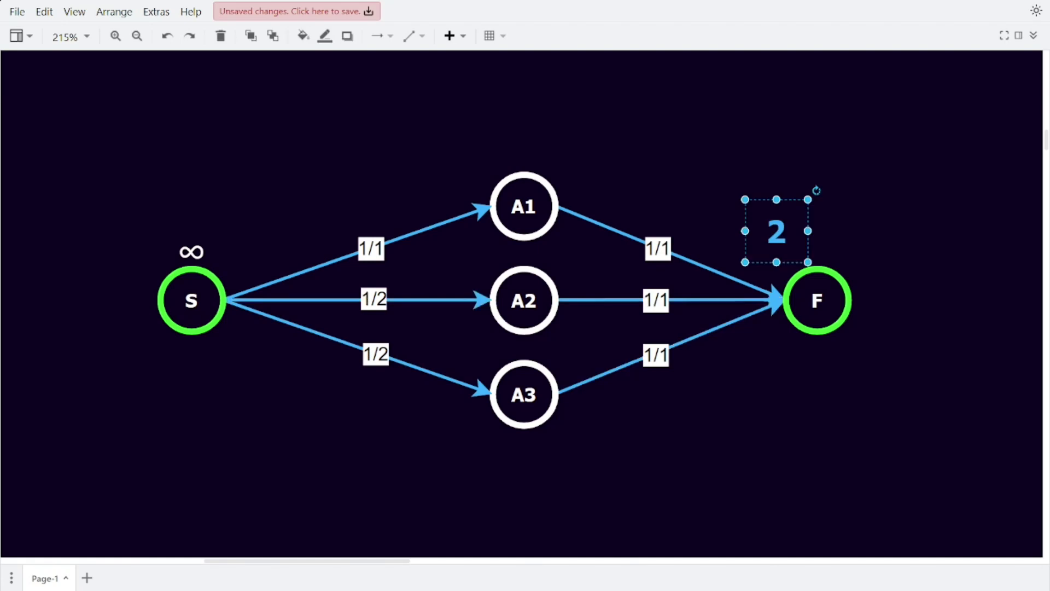
key(ctrl+y)
click(927, 435)
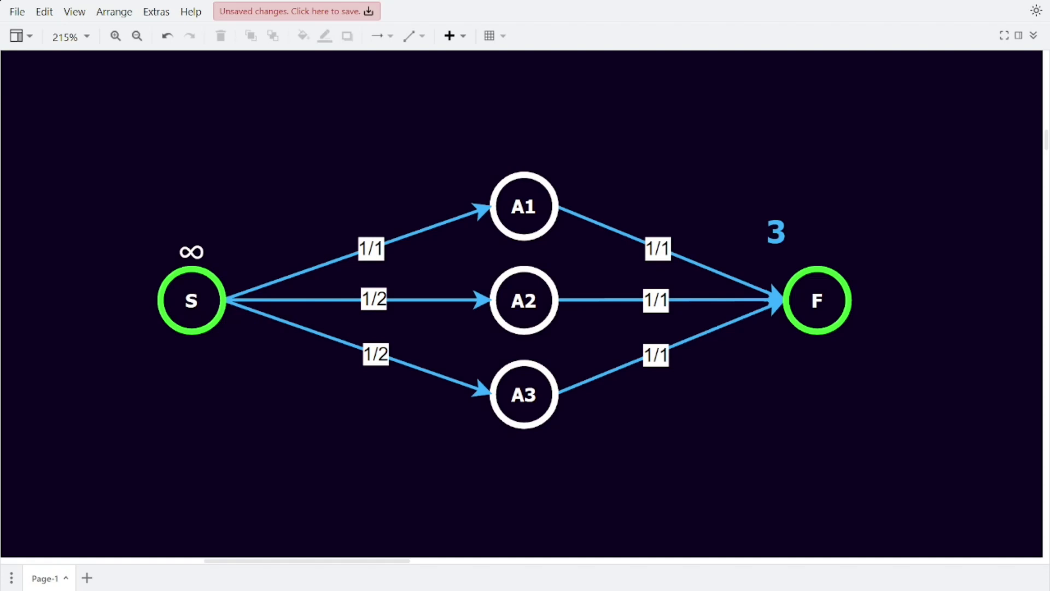
key(ctrl+shift+h)
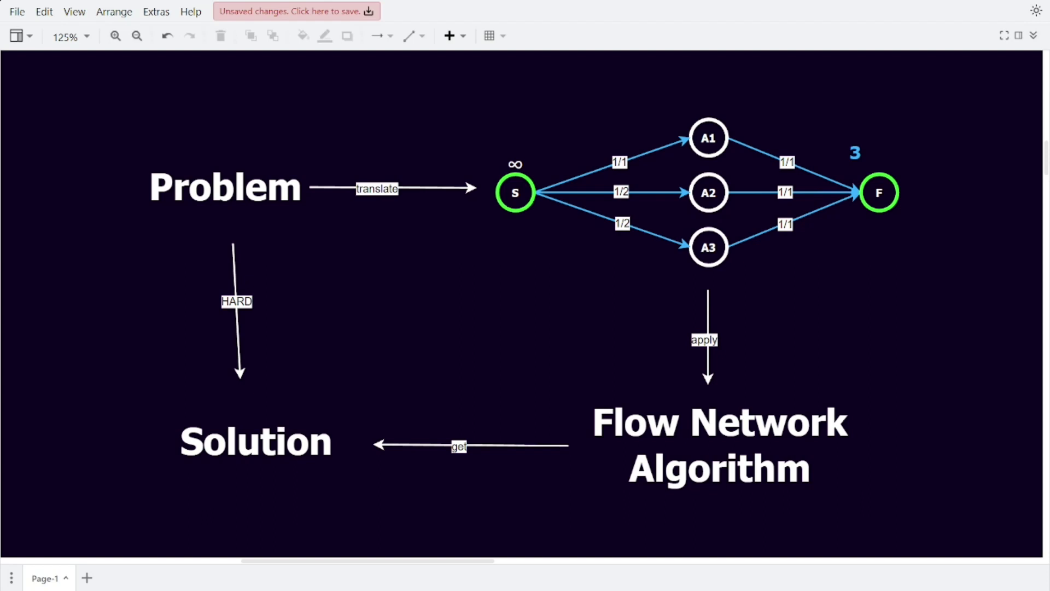
Step: Restore the green Judges heading with 'Attend limited amount of perf.' and '1 or more category per judge'
scroll(522, 303, up, 5)
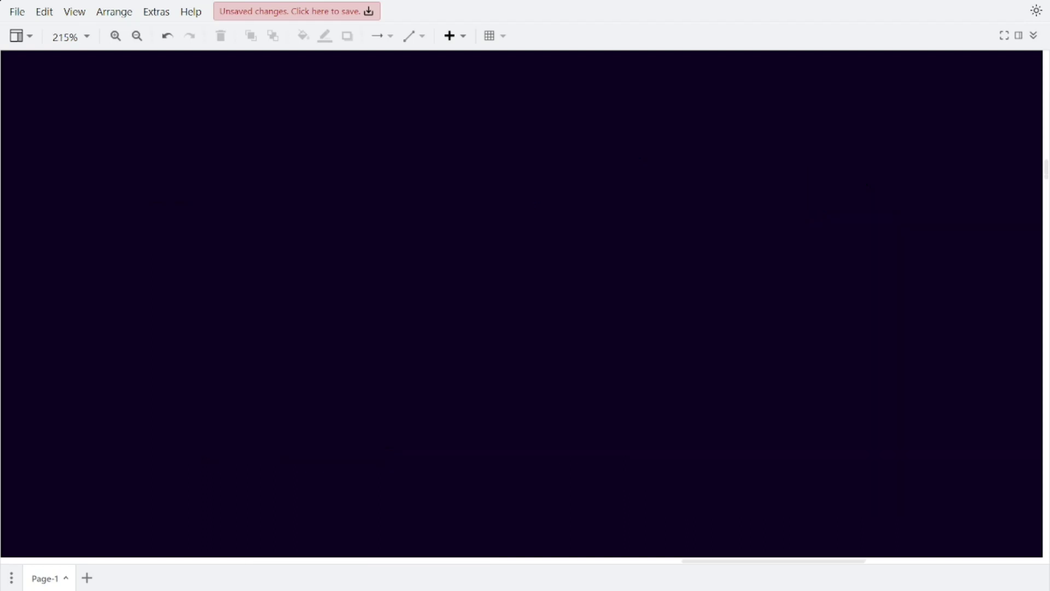
key(ctrl+z)
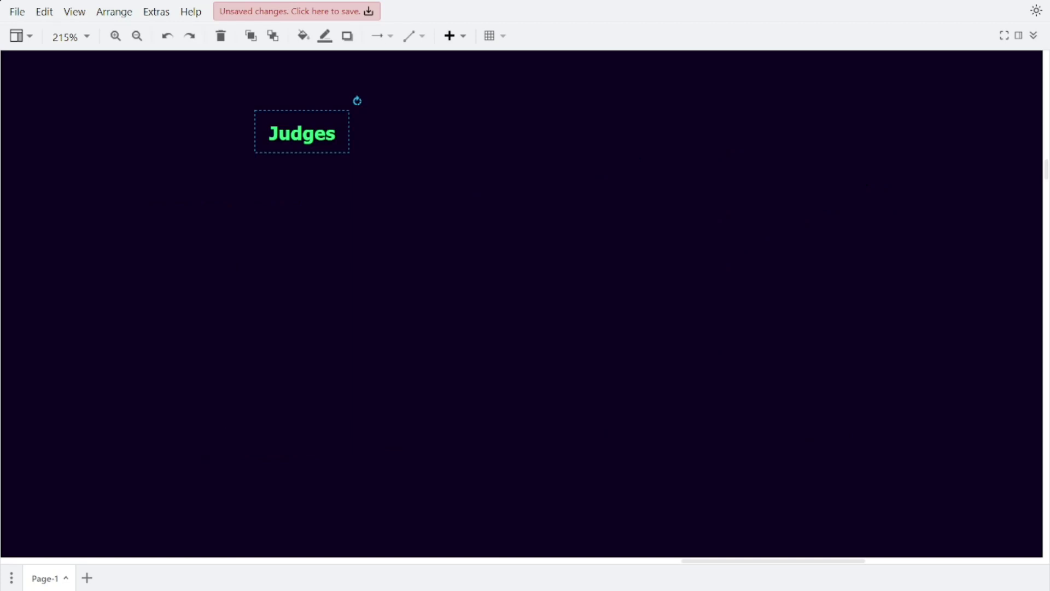
key(ctrl+z)
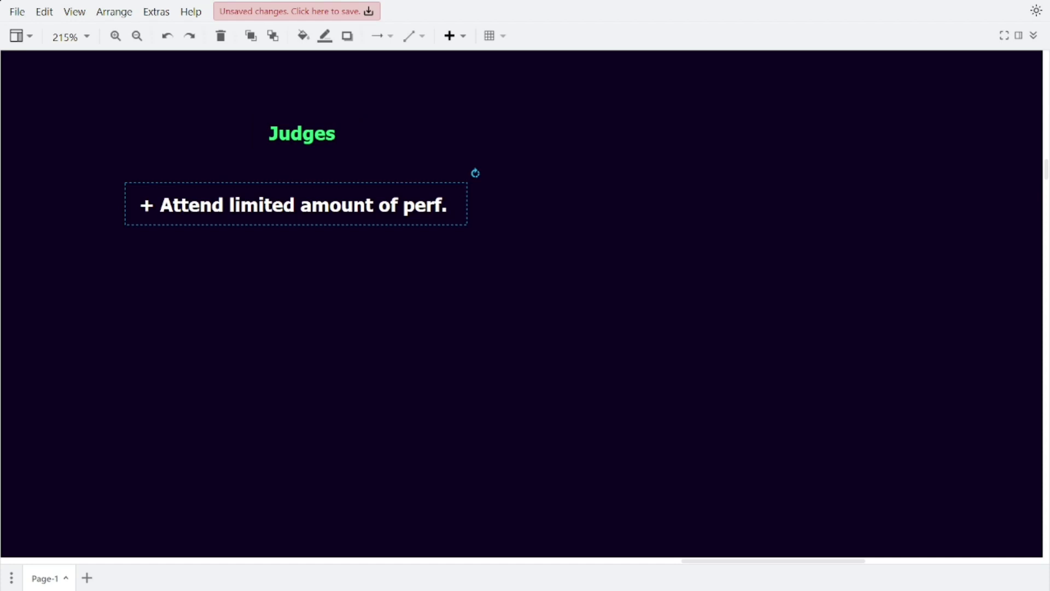
key(ctrl+z)
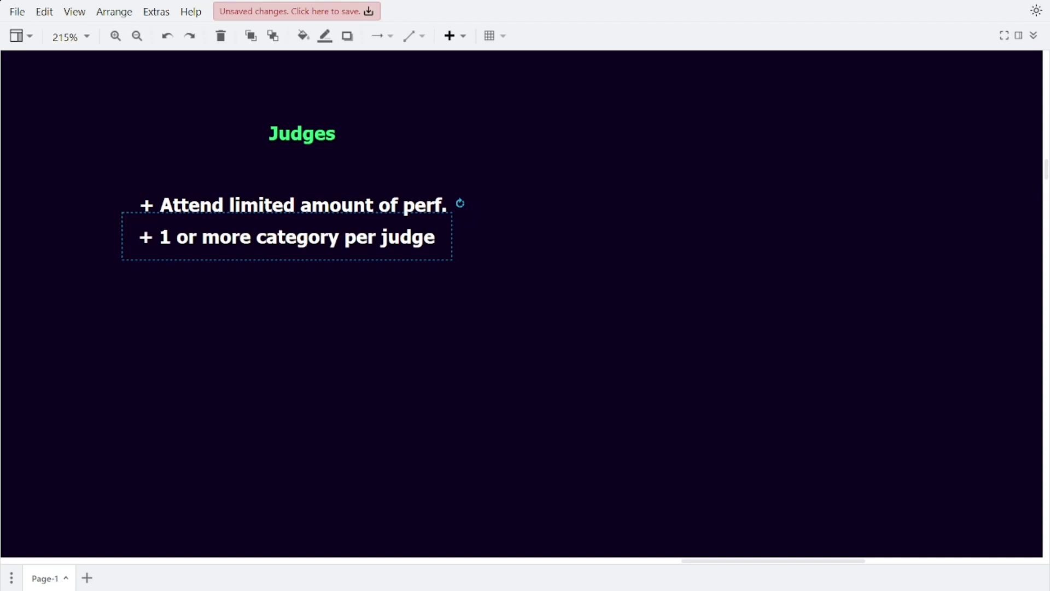
Step: Add the Performances heading, its 1-judge and one-category rules, and the J1–J3 judge lines
key(ctrl+z)
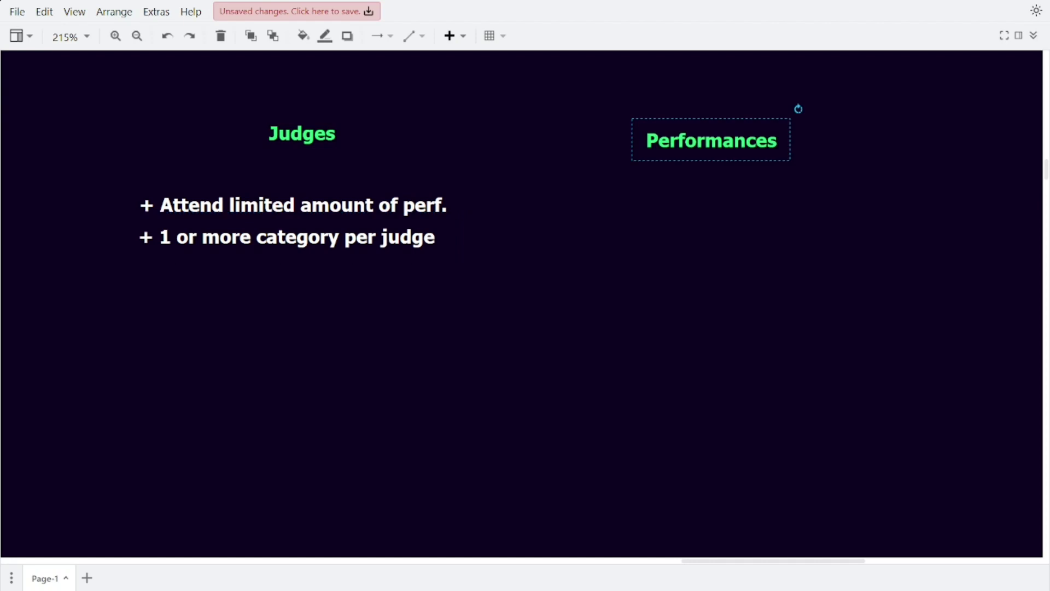
key(ctrl+z)
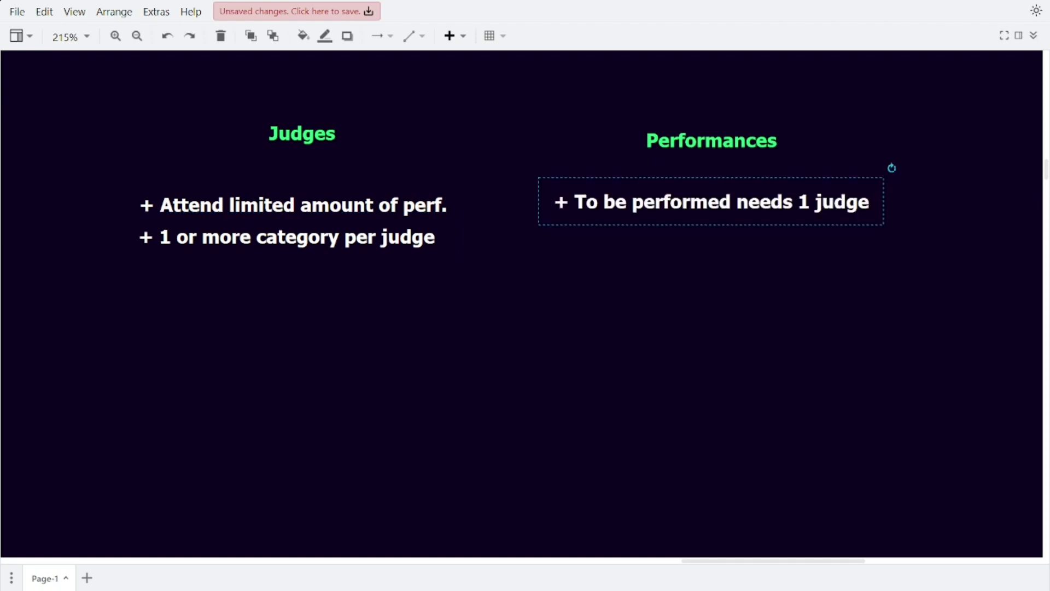
key(ctrl+z)
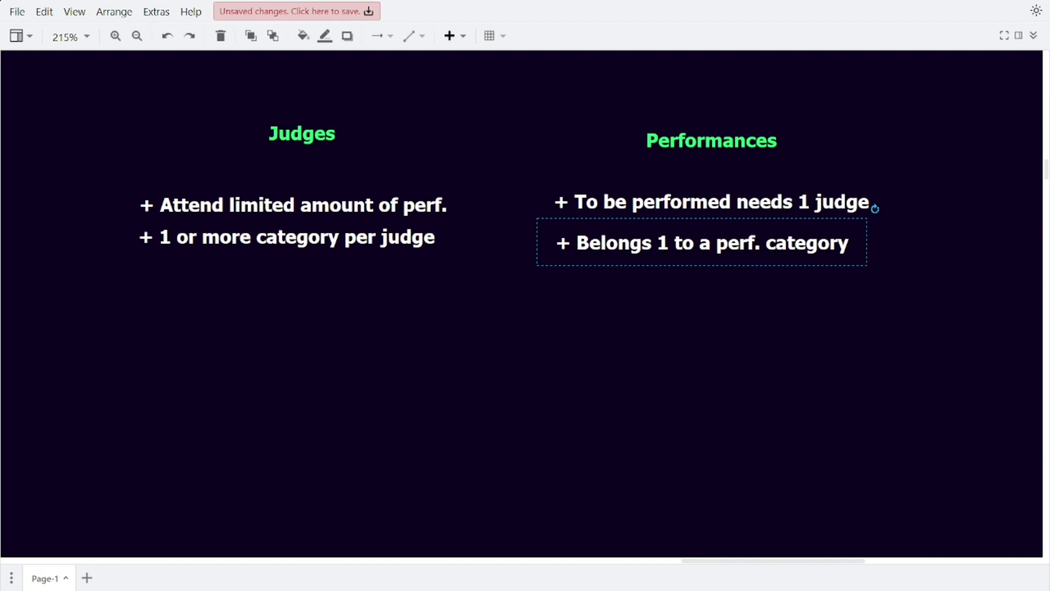
key(ctrl+v)
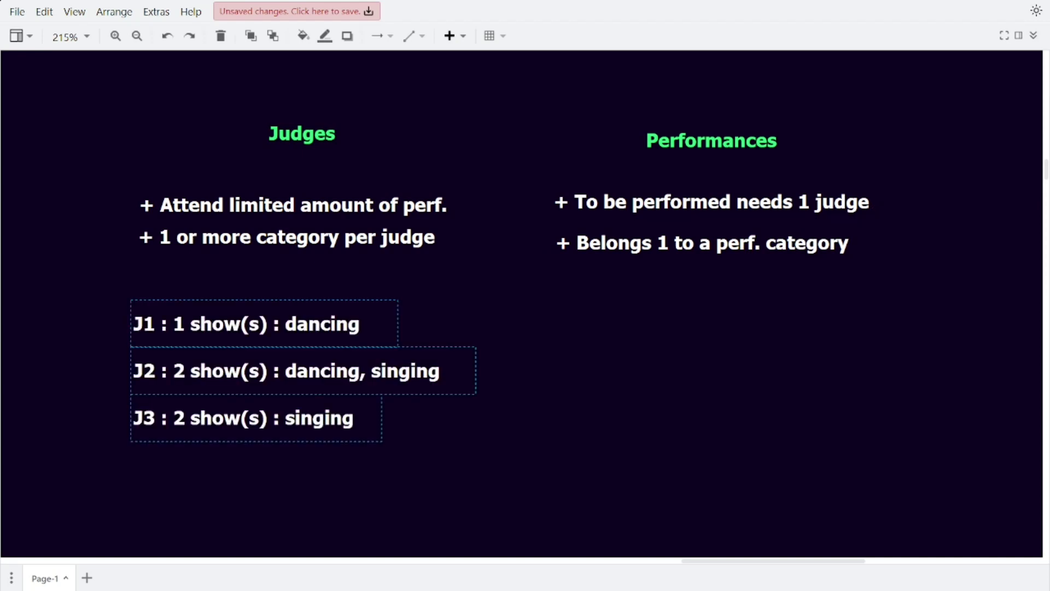
Step: Select the J2 and J3 judge lines
drag(431, 266, 468, 392)
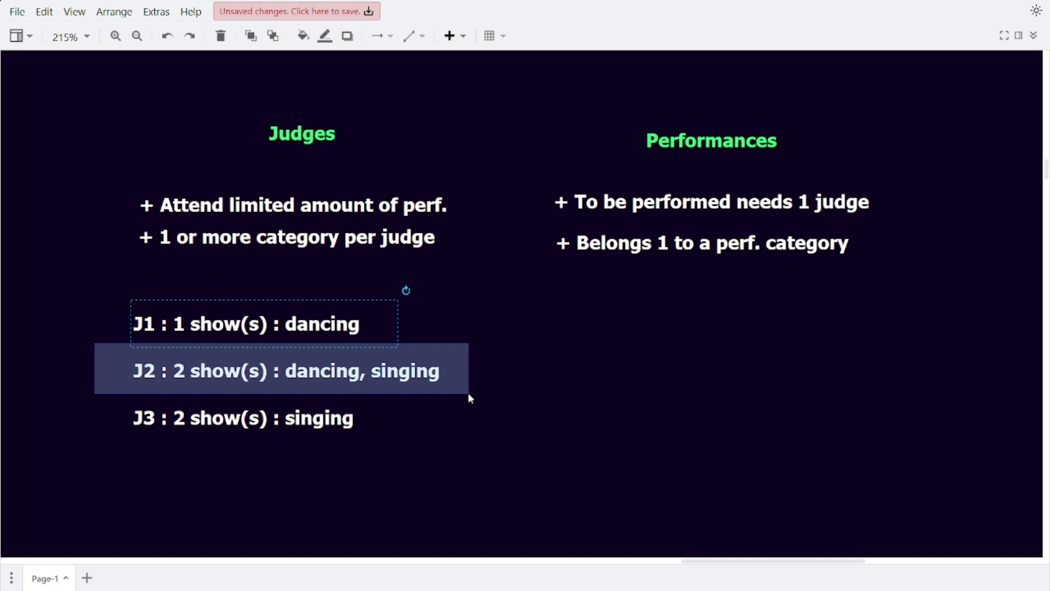
drag(467, 392, 468, 392)
drag(393, 453, 97, 391)
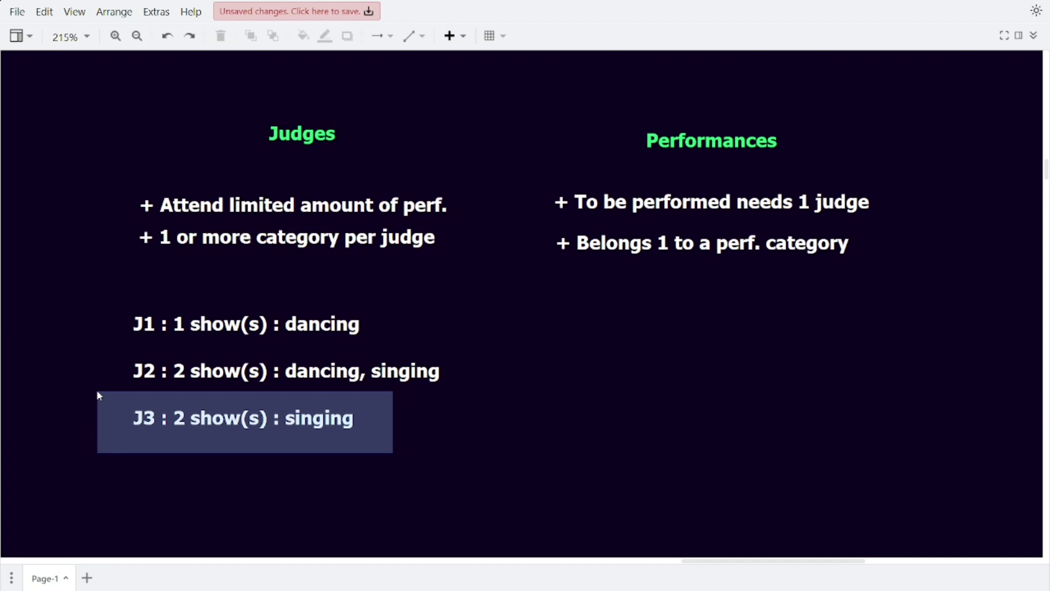
drag(97, 391, 98, 392)
Step: Add the P1–P5 performance lines under Performances, then select P1–P3 and P3–P5 in turn
key(ctrl+v)
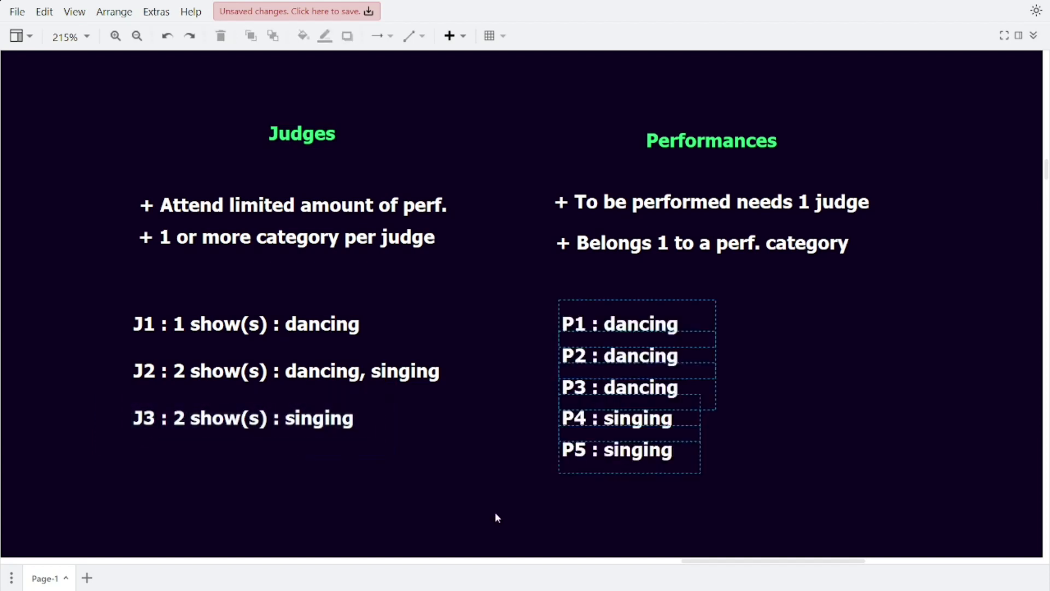
click(505, 488)
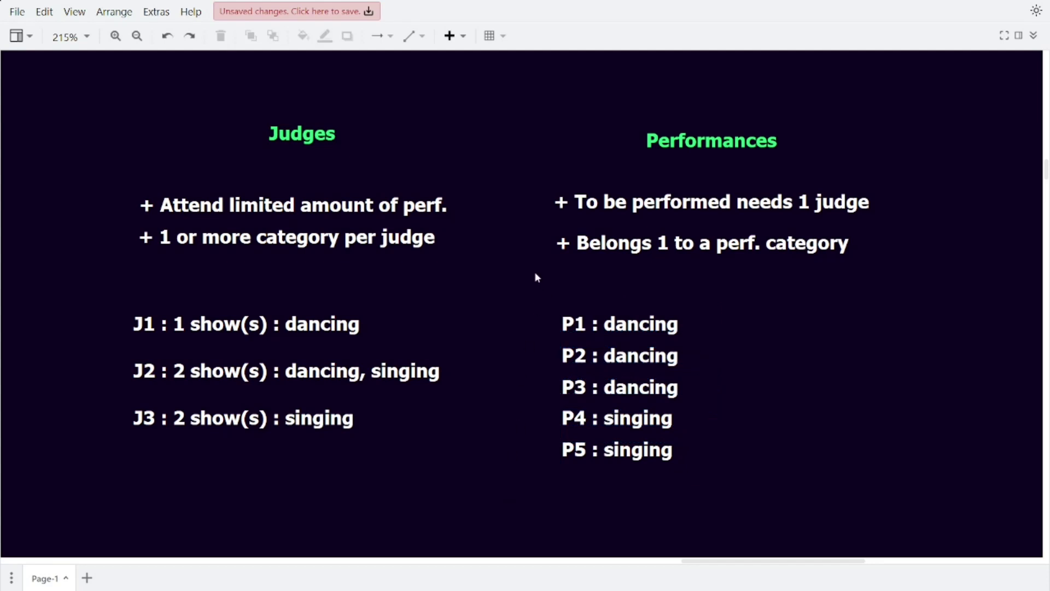
drag(524, 271, 736, 408)
click(709, 508)
drag(730, 504, 518, 365)
click(523, 497)
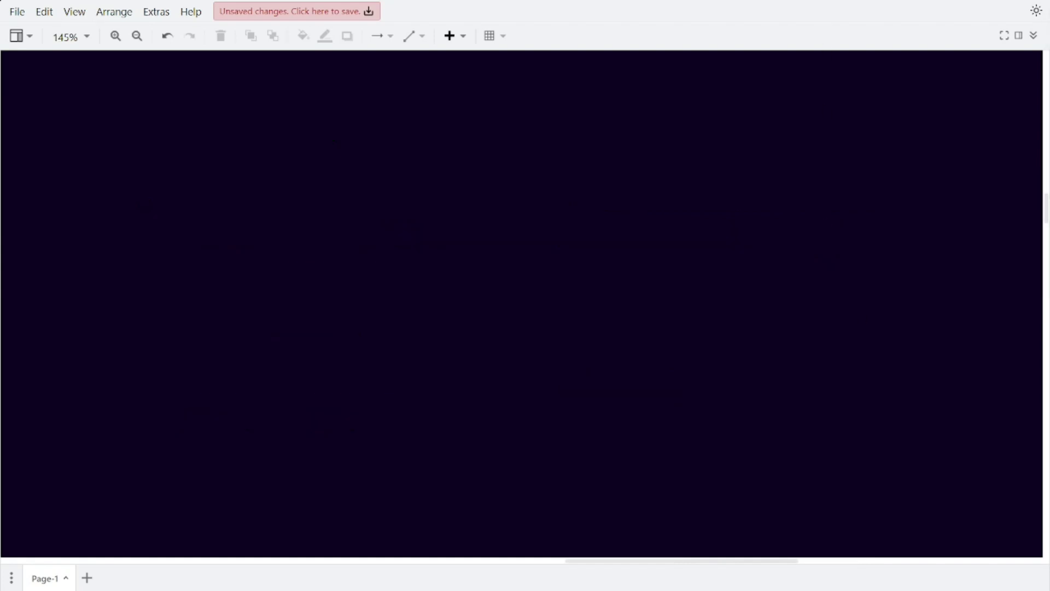
Step: Restore the Set of Judges title with circles J1–J3 and Set of Performances with circles P1–P5
key(ctrl+z)
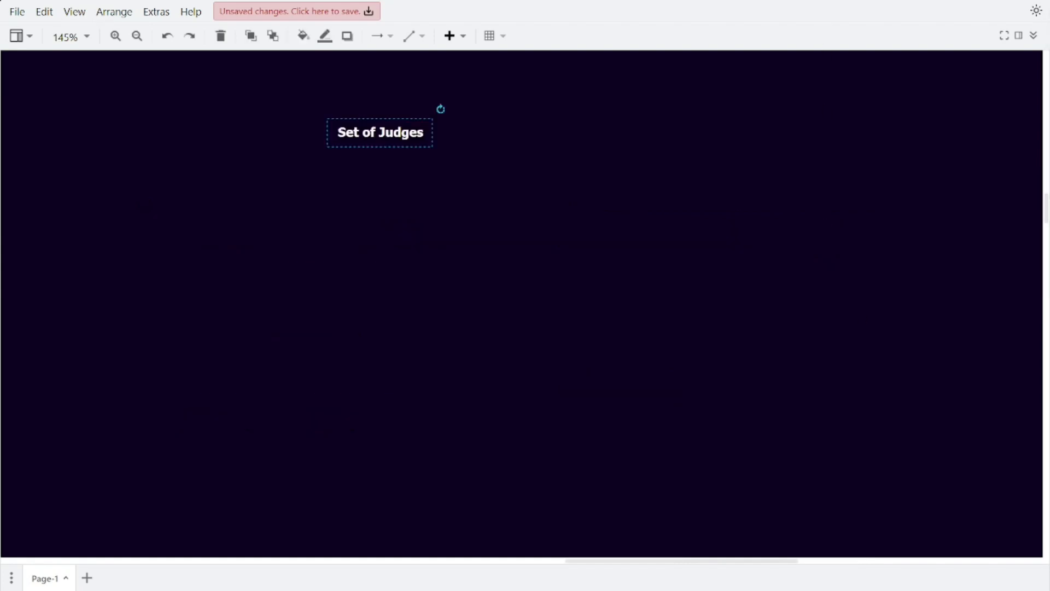
key(ctrl+z)
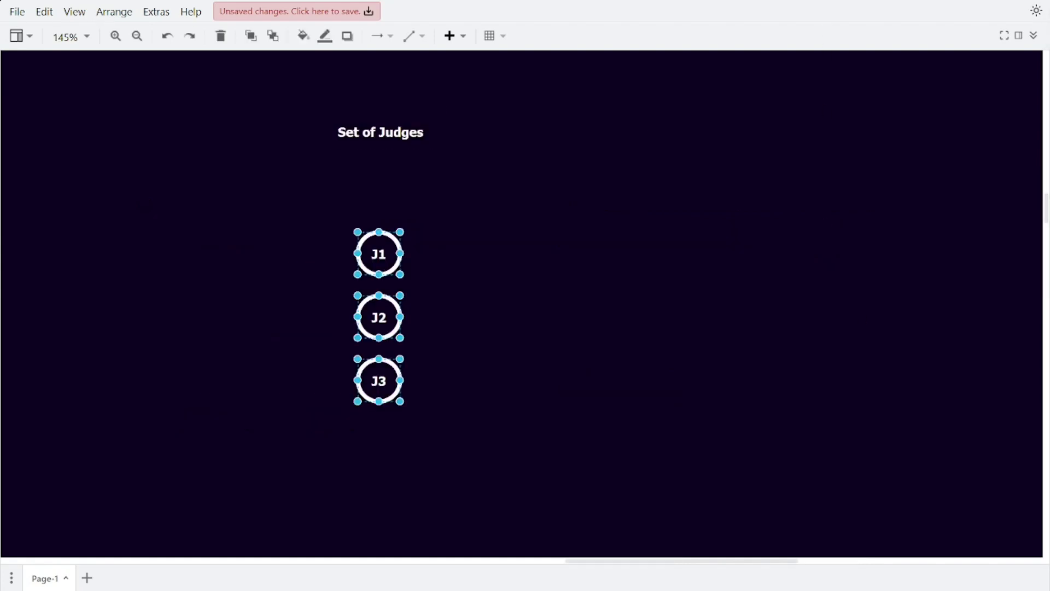
key(ctrl+z)
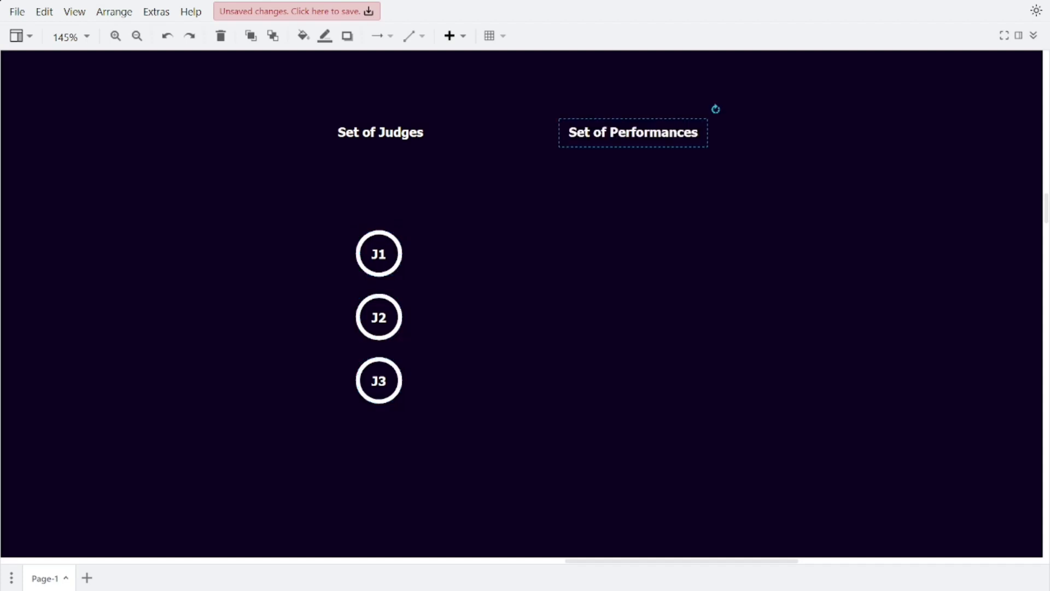
key(ctrl+z)
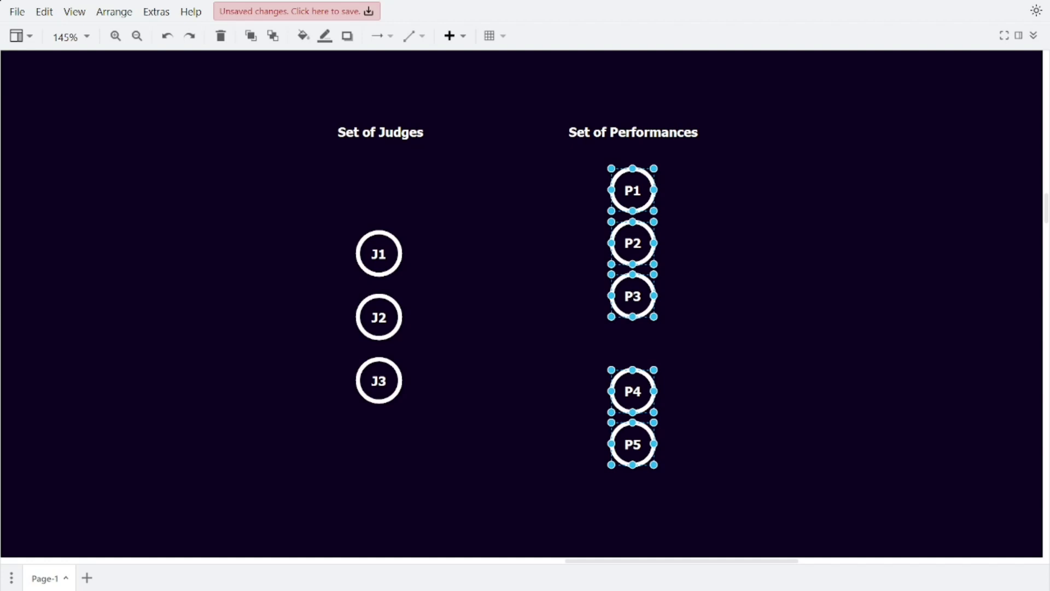
Step: Add green source S marked ∞ with arrows to J1 (0/1), J2 (0/2) and J3 (0/2)
key(ctrl+v)
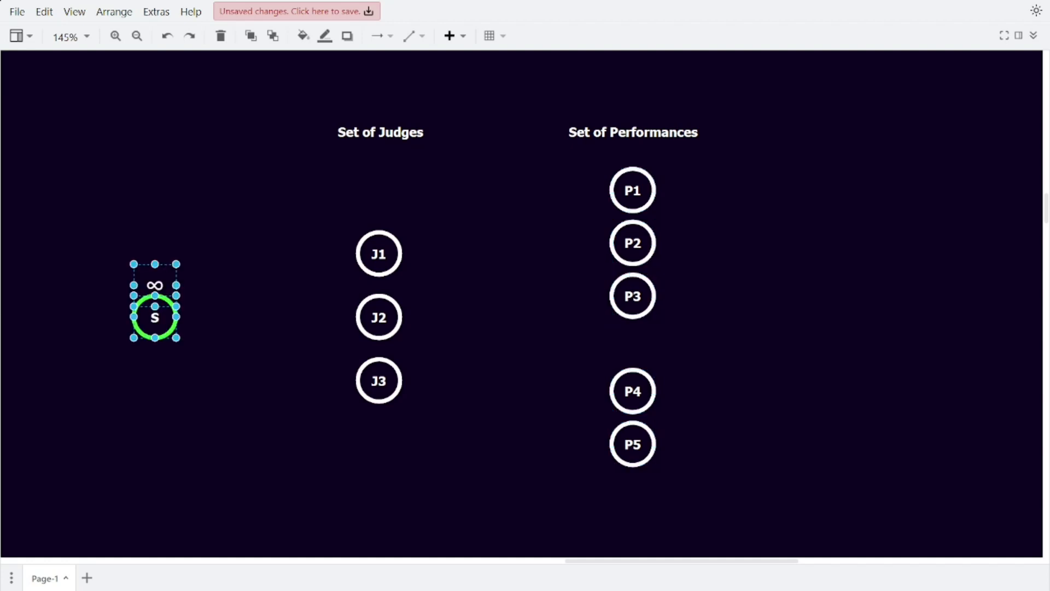
key(ctrl+v)
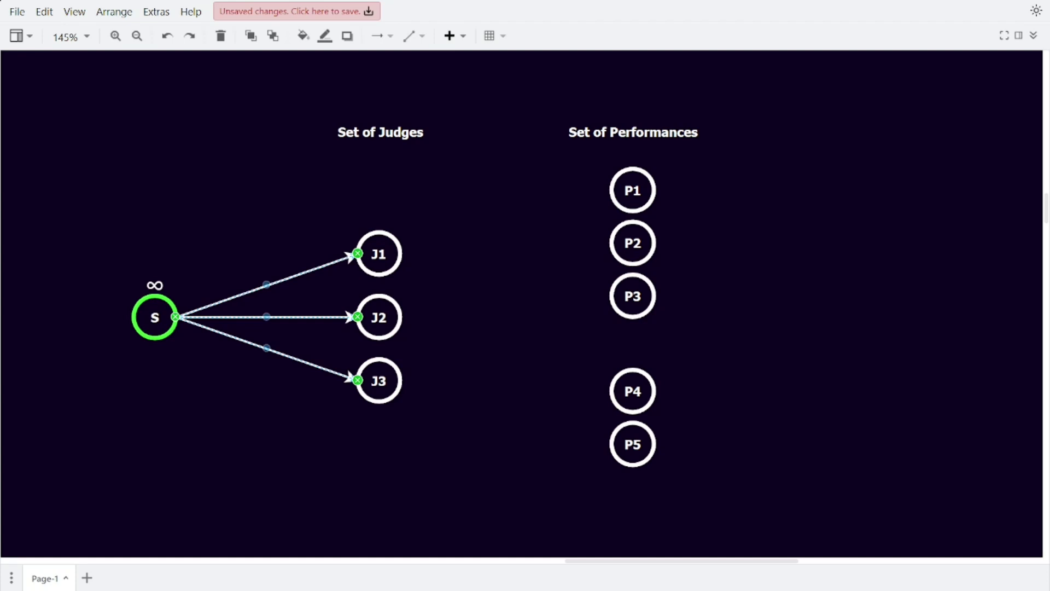
key(ctrl+v)
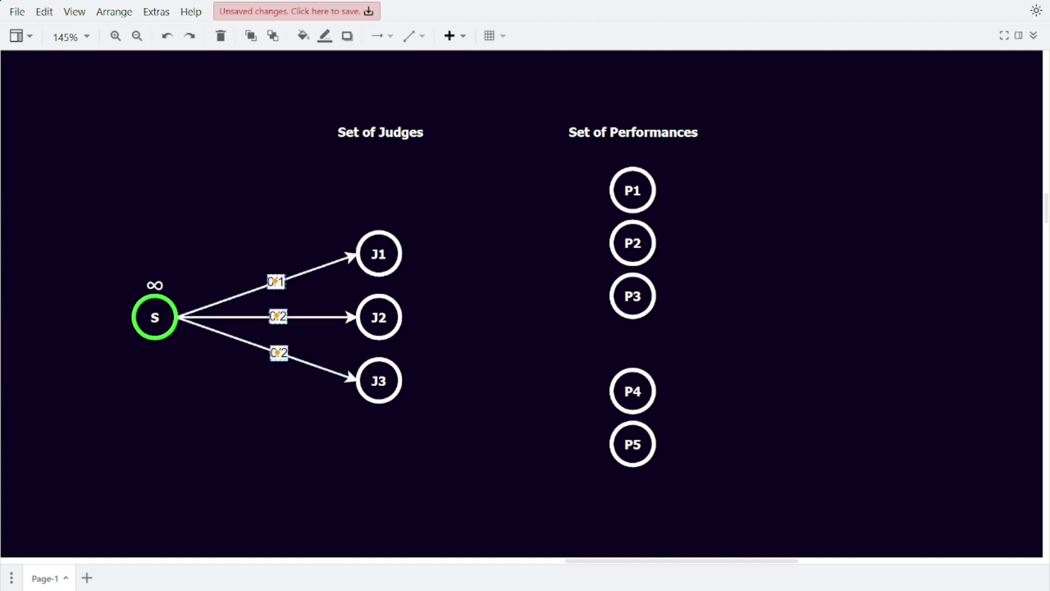
click(397, 508)
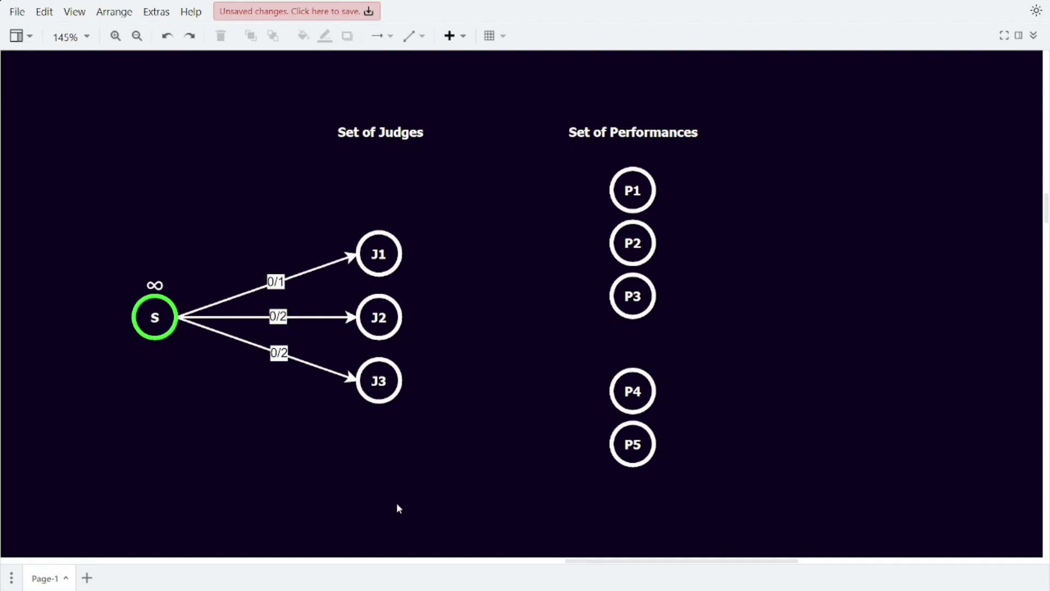
Step: Add the ten judge-to-performance arrows and label each one 0/1
mouse_move(248, 259)
mouse_down()
mouse_move(302, 300)
mouse_move(260, 258)
mouse_up()
key(ctrl+z)
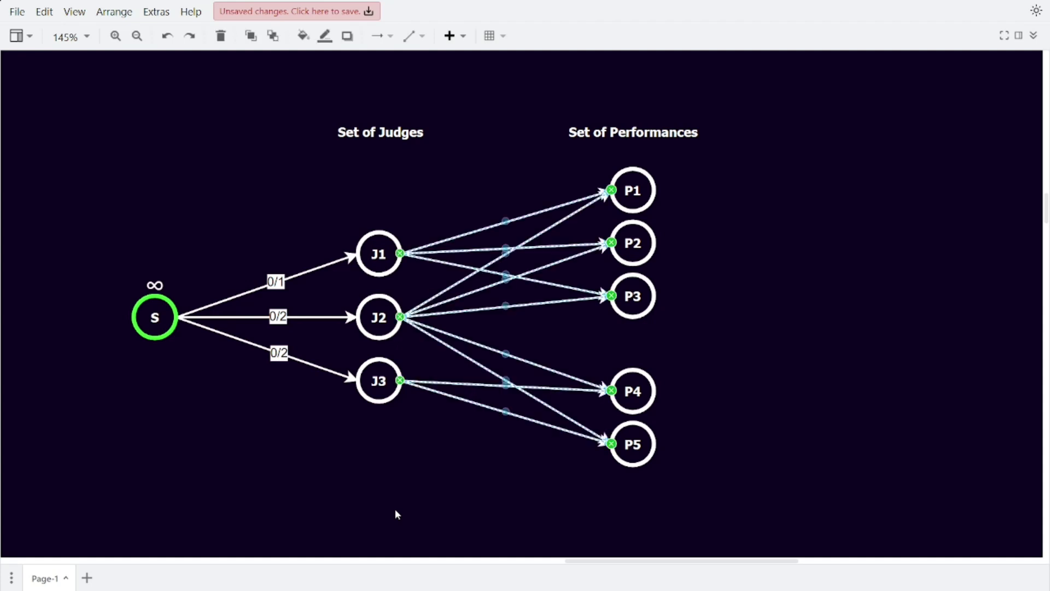
click(396, 511)
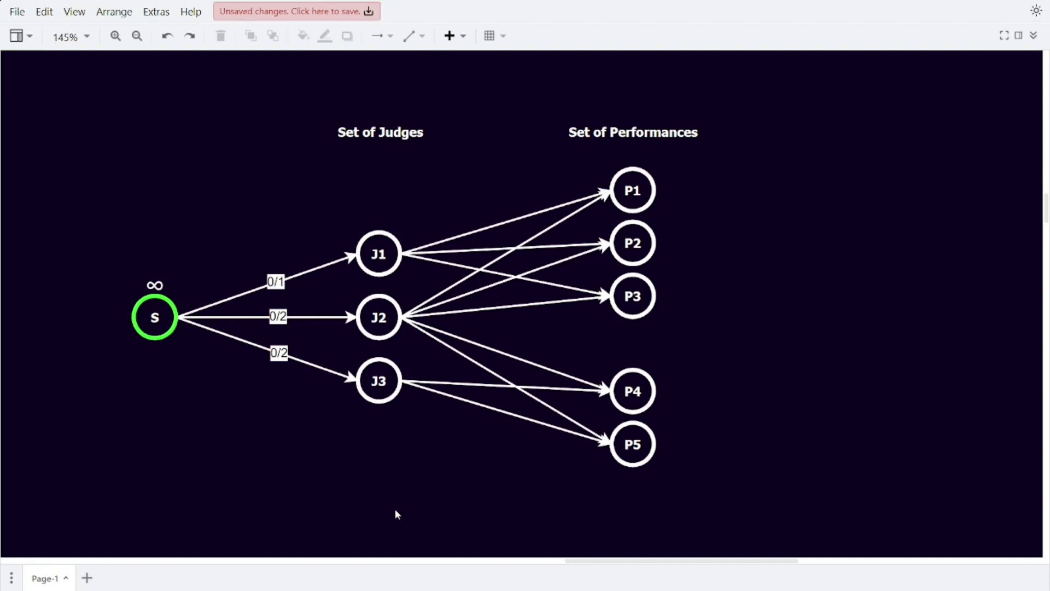
key(ctrl+z)
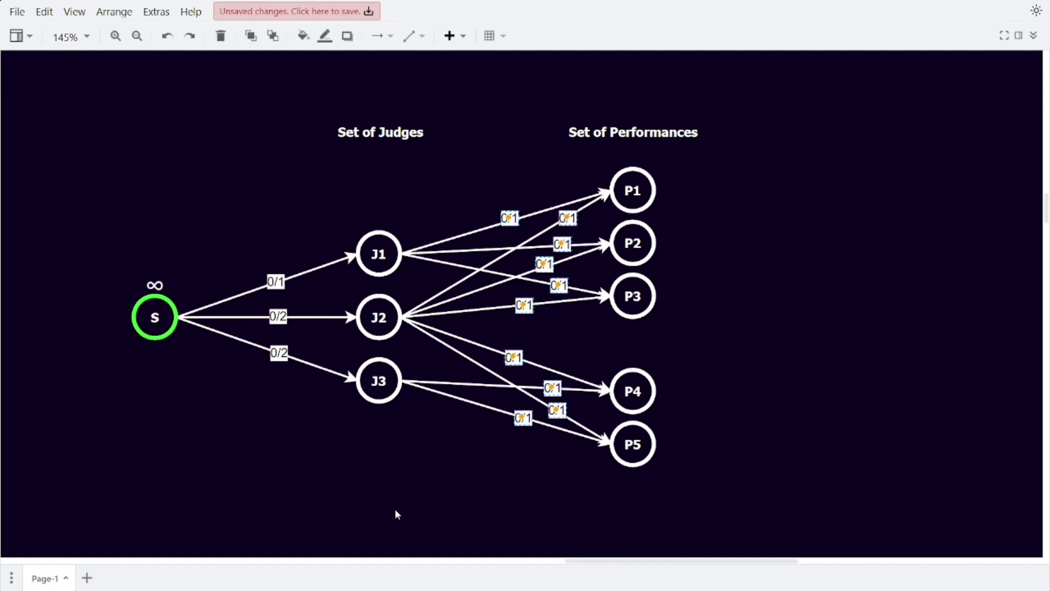
Step: Add the red sink F with arrows from P1–P5, each labelled 0/1
click(394, 508)
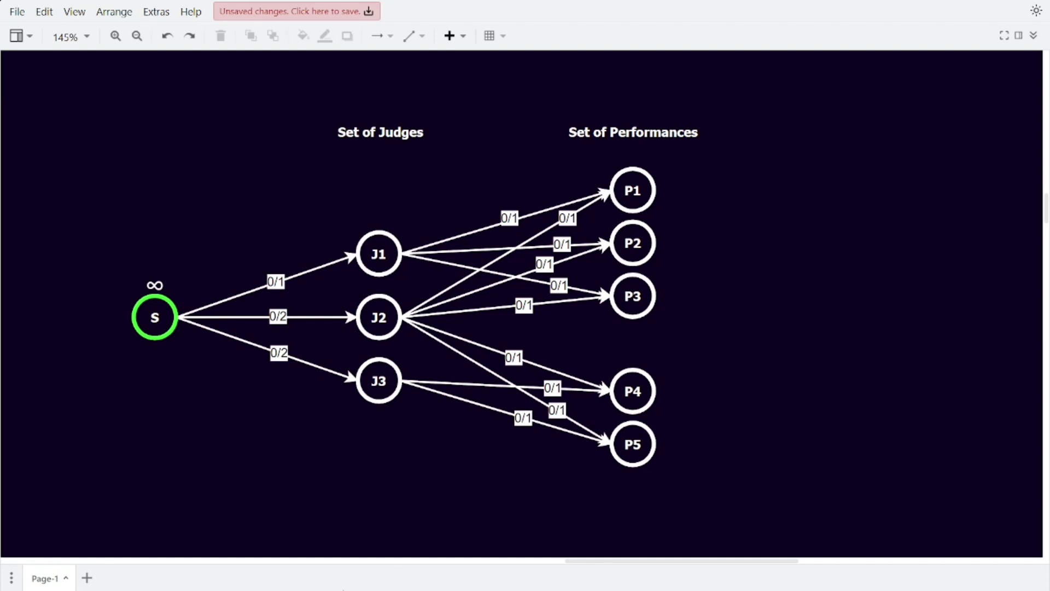
key(ctrl+v)
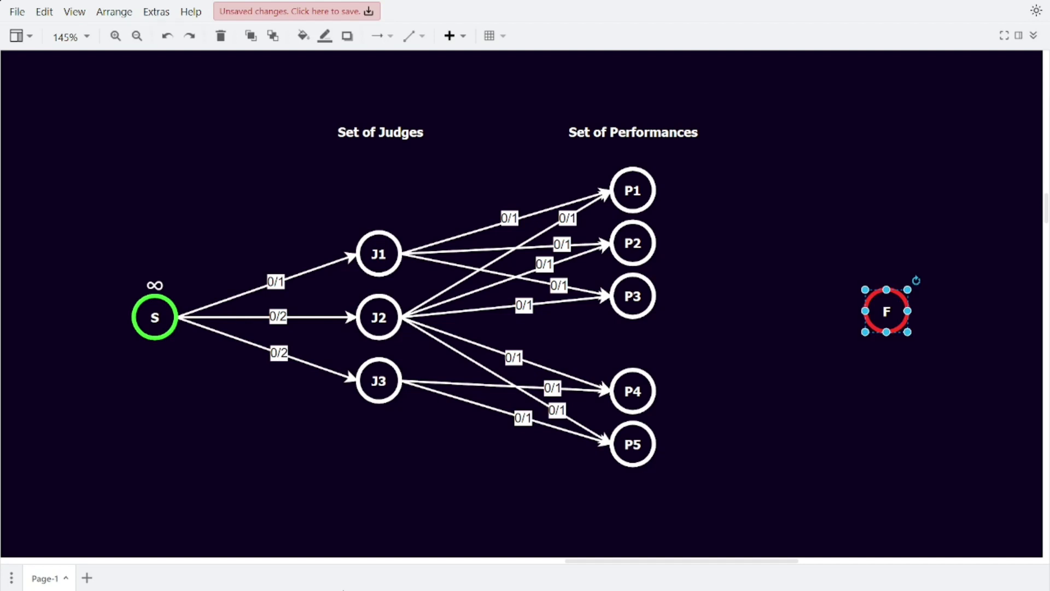
key(ctrl+v)
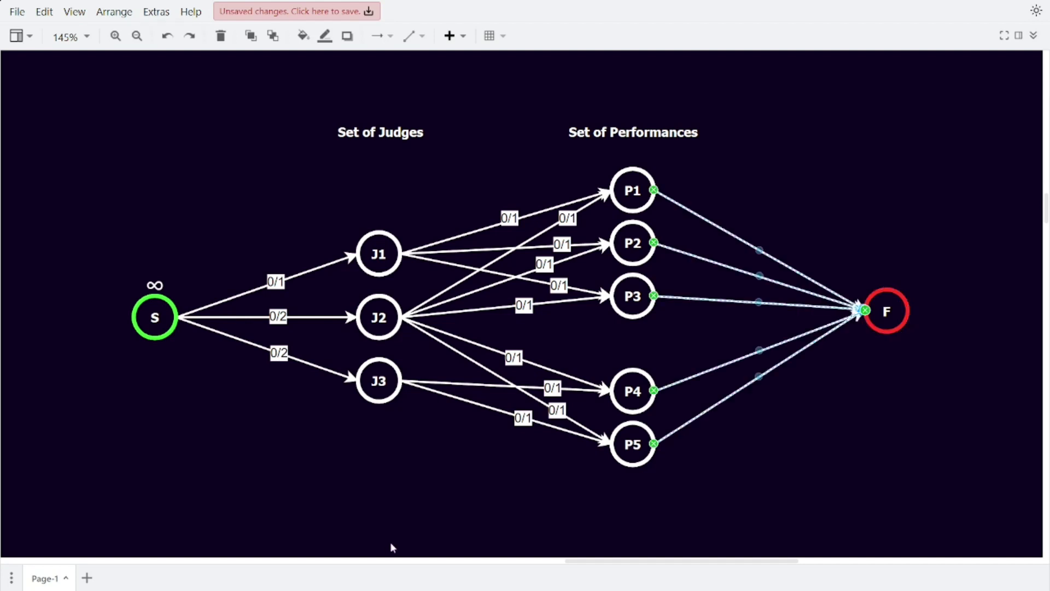
key(Escape)
key(ctrl+v)
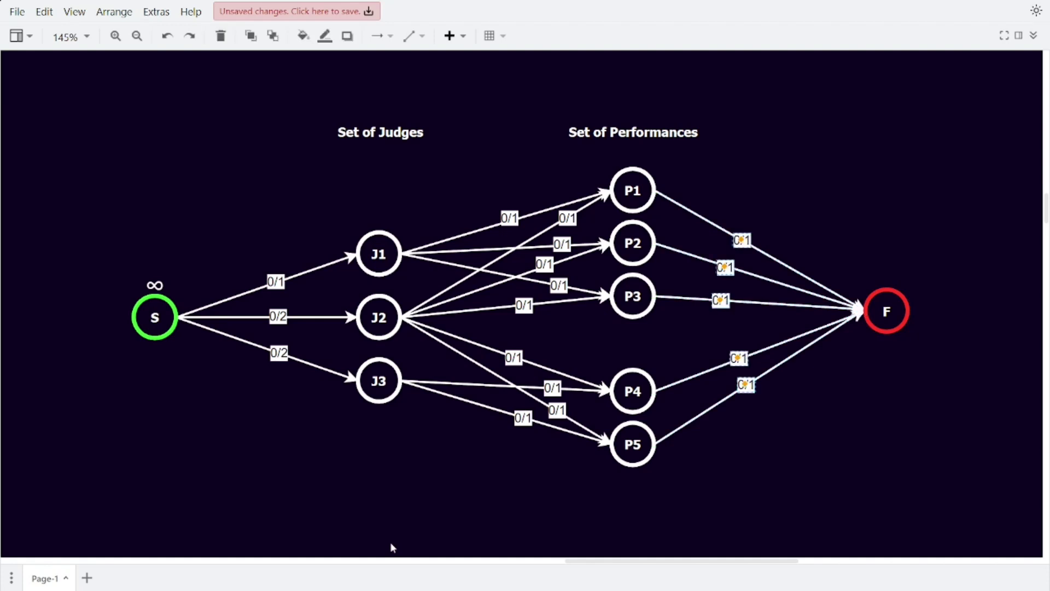
key(Escape)
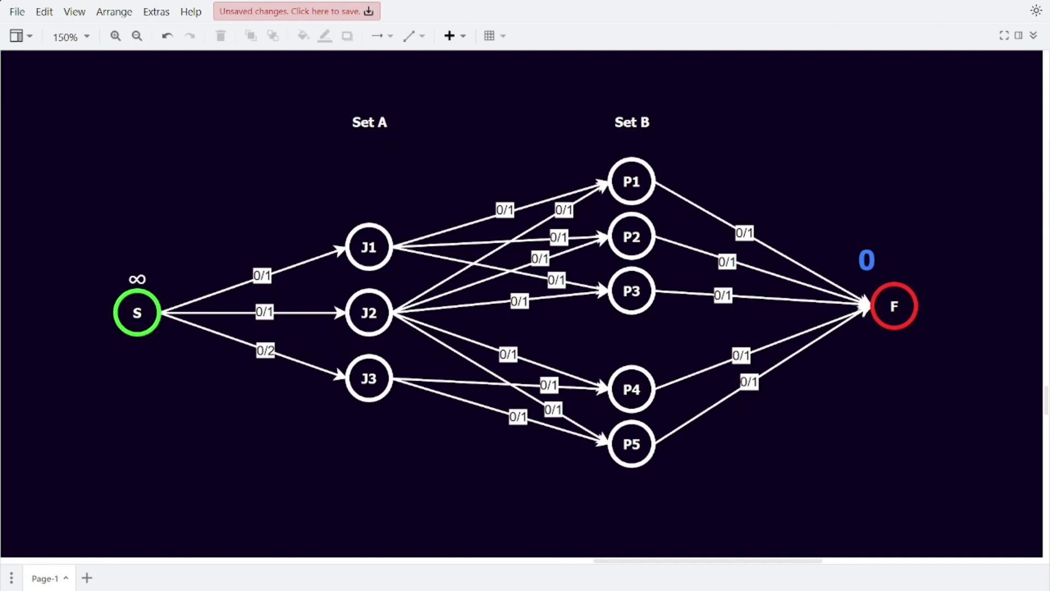
Step: Replay the first augmenting paths, J1→P1→F and J2→P3→F, turning them blue at 1/1
key(ctrl+z)
key(ctrl+y)
key(ctrl+y)
key(ctrl+y)
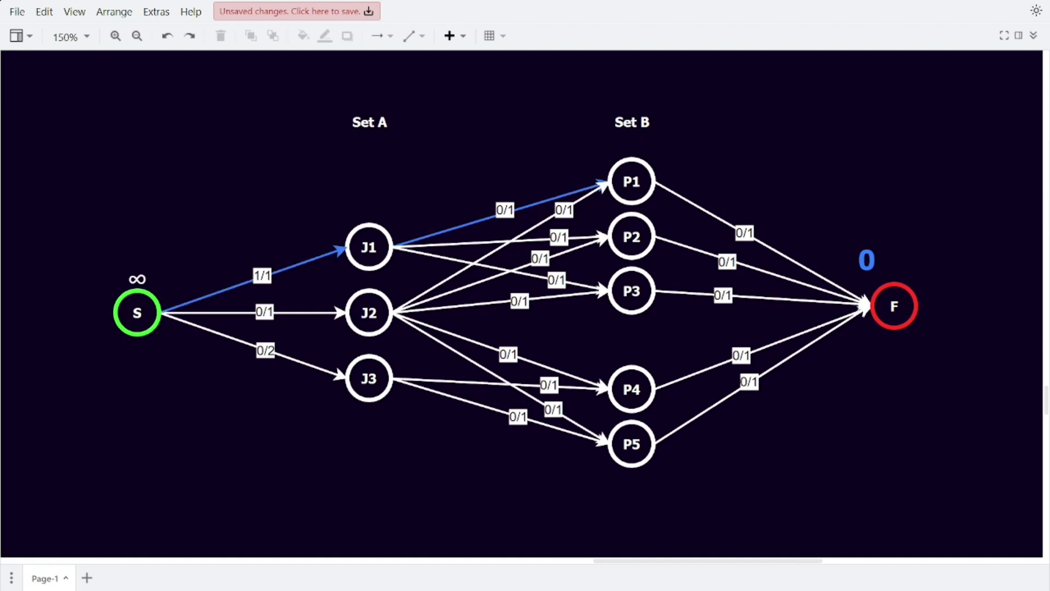
key(ctrl+y)
key(ctrl+y)
key(ctrl+y)
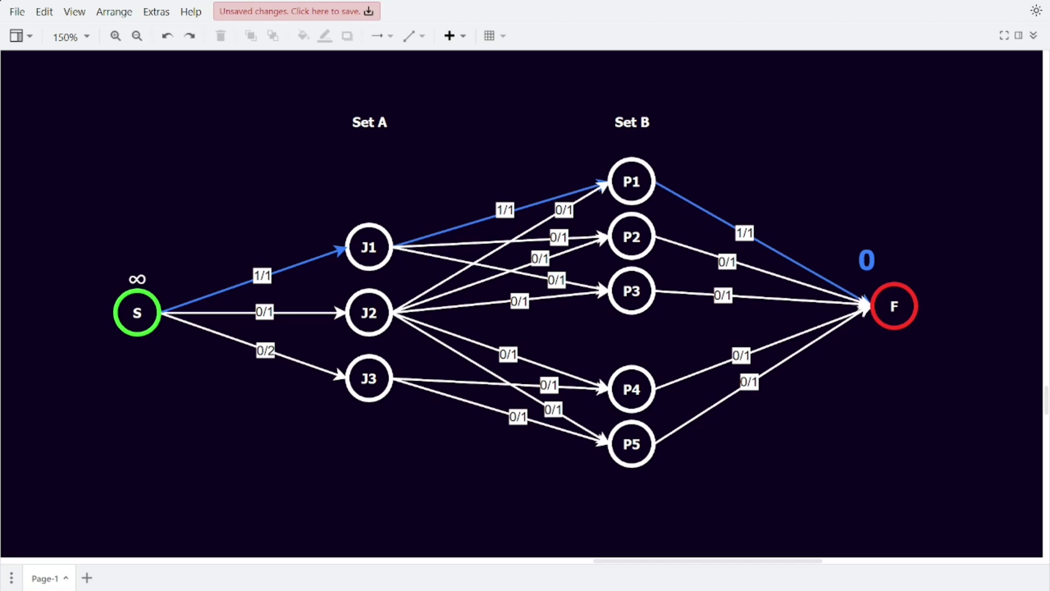
key(ctrl+y)
key(ctrl+y)
key(ctrl+y)
key(ctrl+y)
key(ctrl+y)
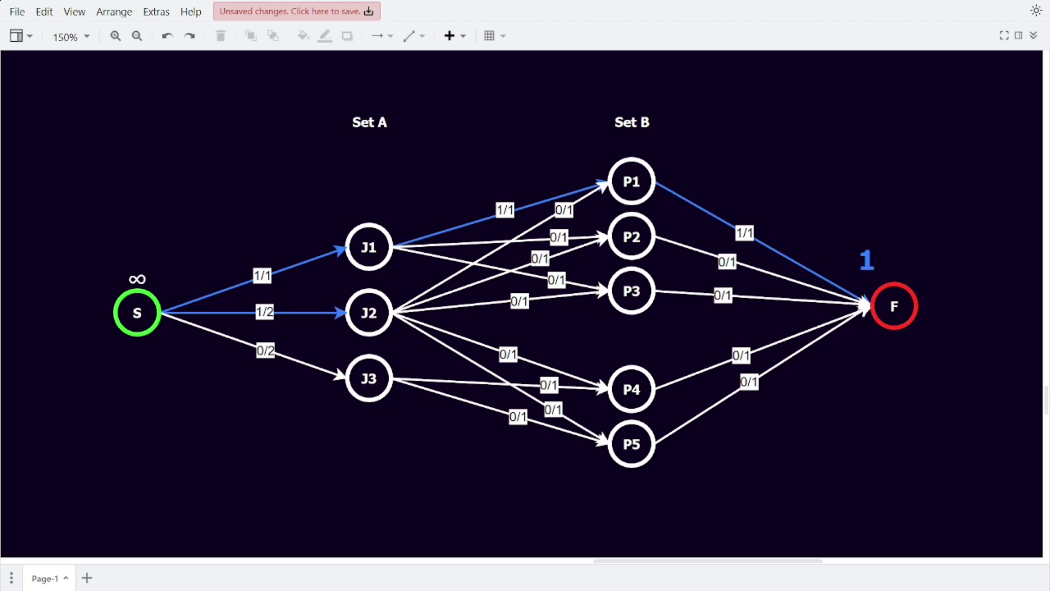
key(ctrl+y)
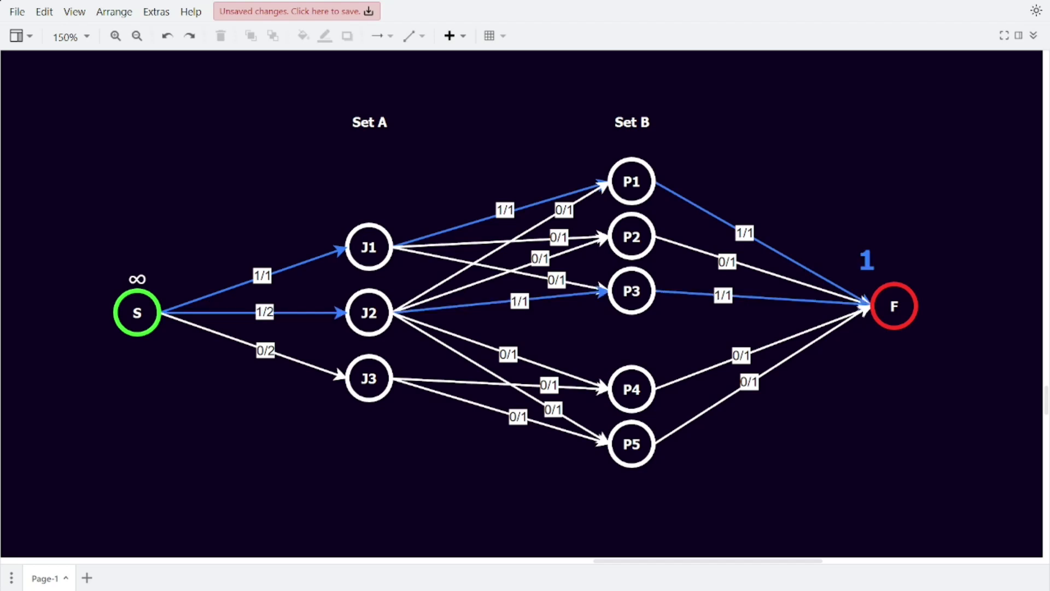
Step: Redo the J2→P4→F and J3→P5→F paths, raising the counter above F to 3
key(ctrl+y)
key(ctrl+y)
key(ctrl+y)
key(ctrl+y)
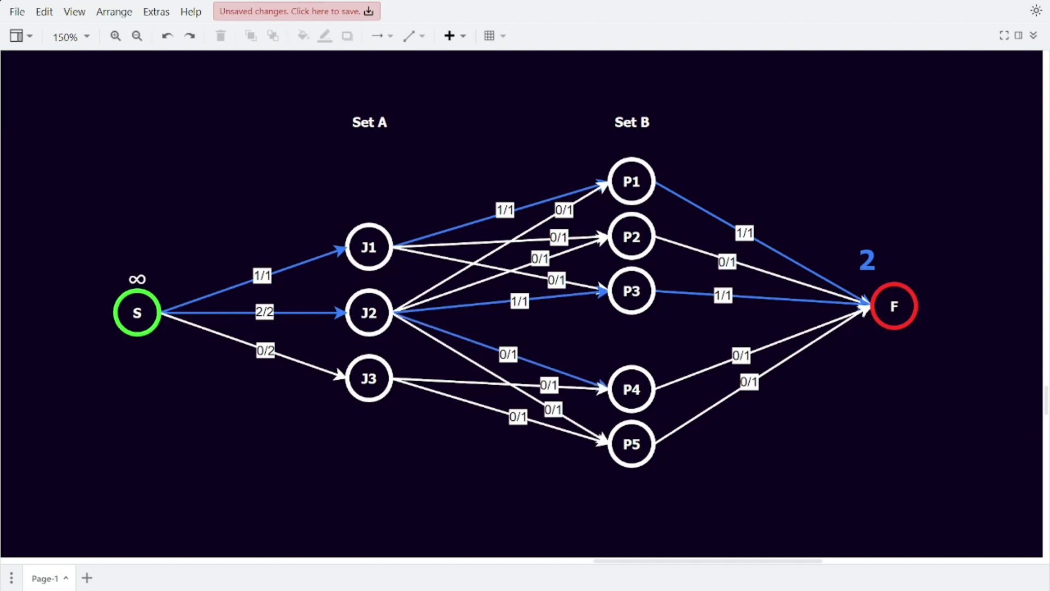
key(ctrl+y)
key(ctrl+y)
key(ctrl+y)
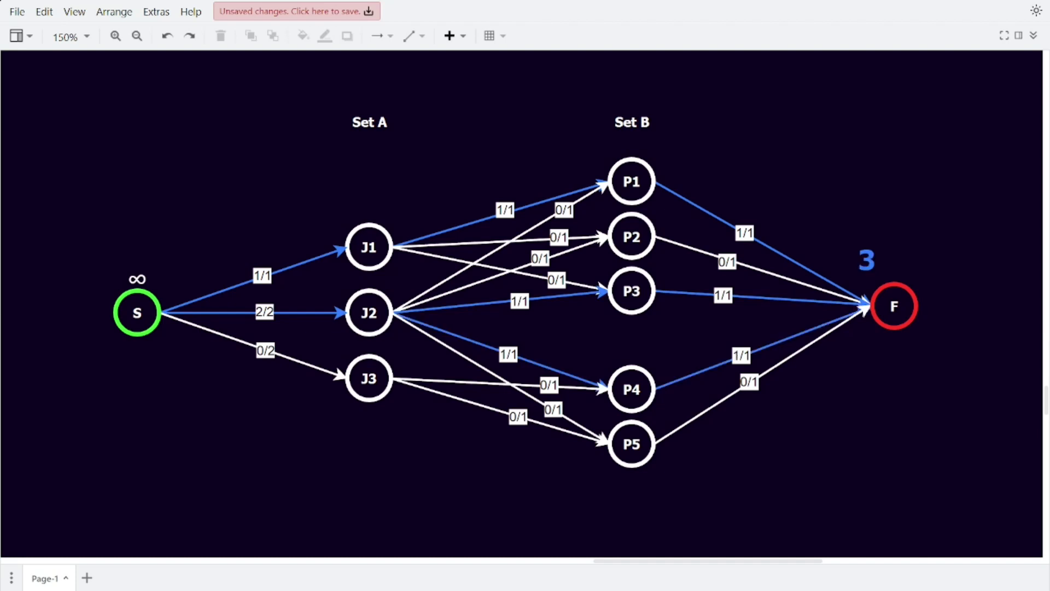
key(ctrl+y)
key(ctrl+y)
key(ctrl+y)
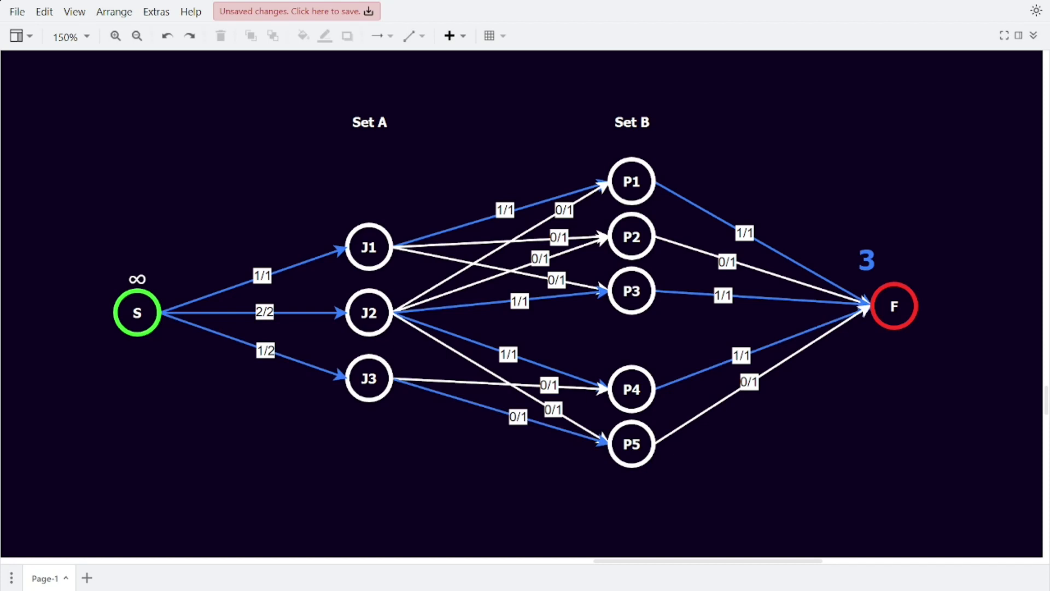
key(ctrl+y)
key(ctrl+y)
key(ctrl+y)
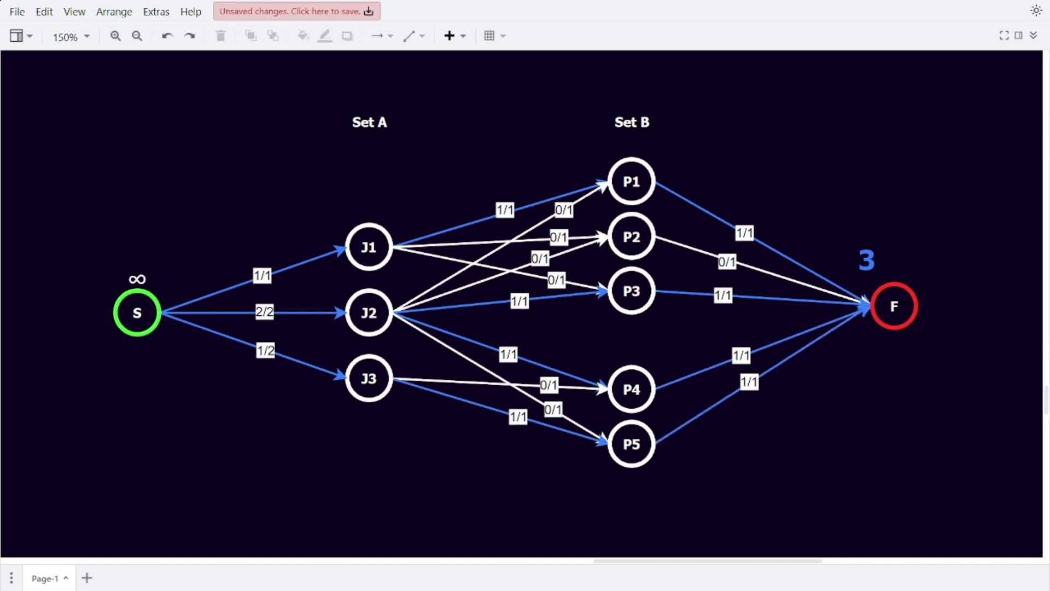
key(ctrl+y)
Step: Select the flow counter above F and the blue J2→P3, J2→P4 and J3→P5 edges to update the flow
drag(901, 210, 875, 221)
click(478, 302)
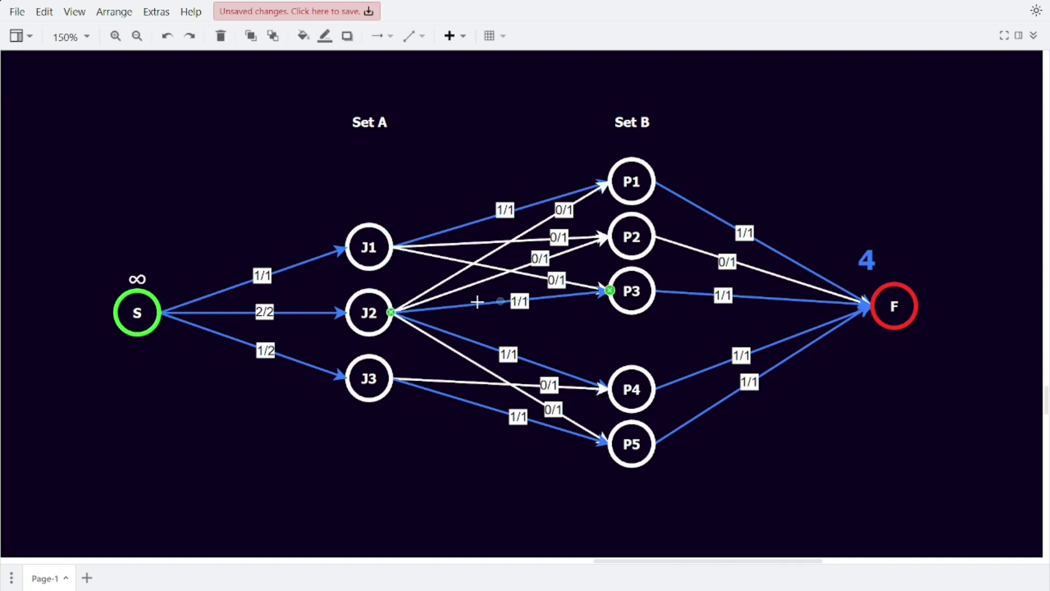
click(478, 344)
click(475, 401)
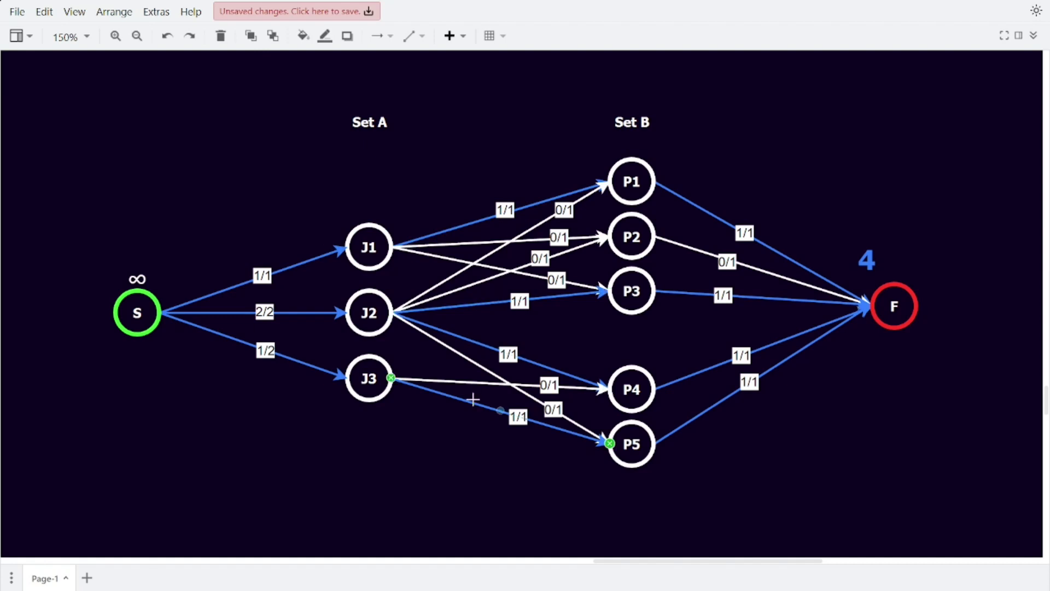
click(474, 464)
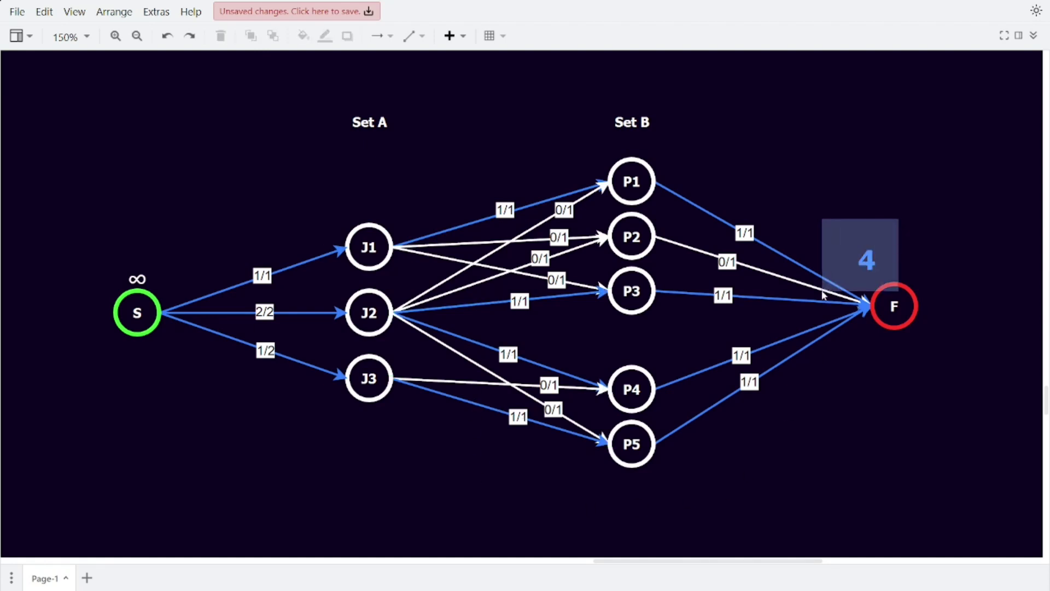
click(875, 244)
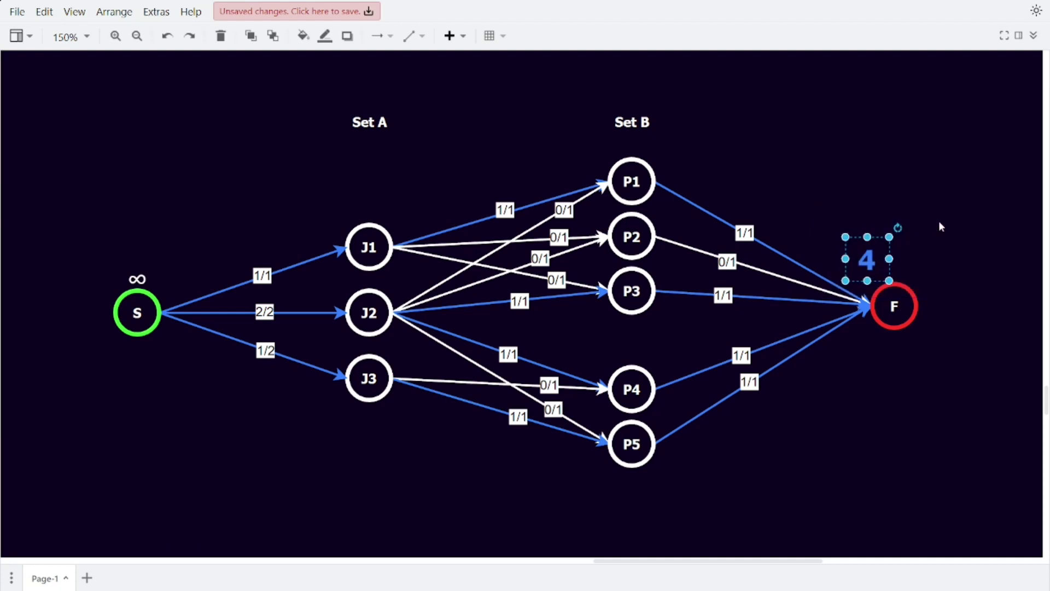
click(863, 417)
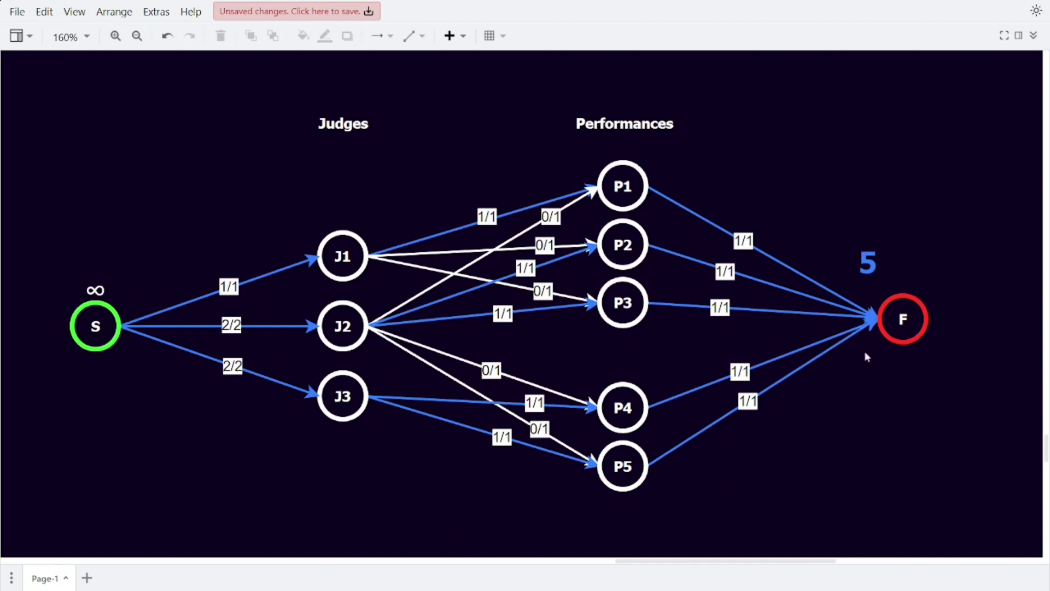
Step: Select the max-flow counter 5 and the J1, P1, J2, P3, P2 and J3 nodes
drag(902, 224, 845, 282)
click(344, 249)
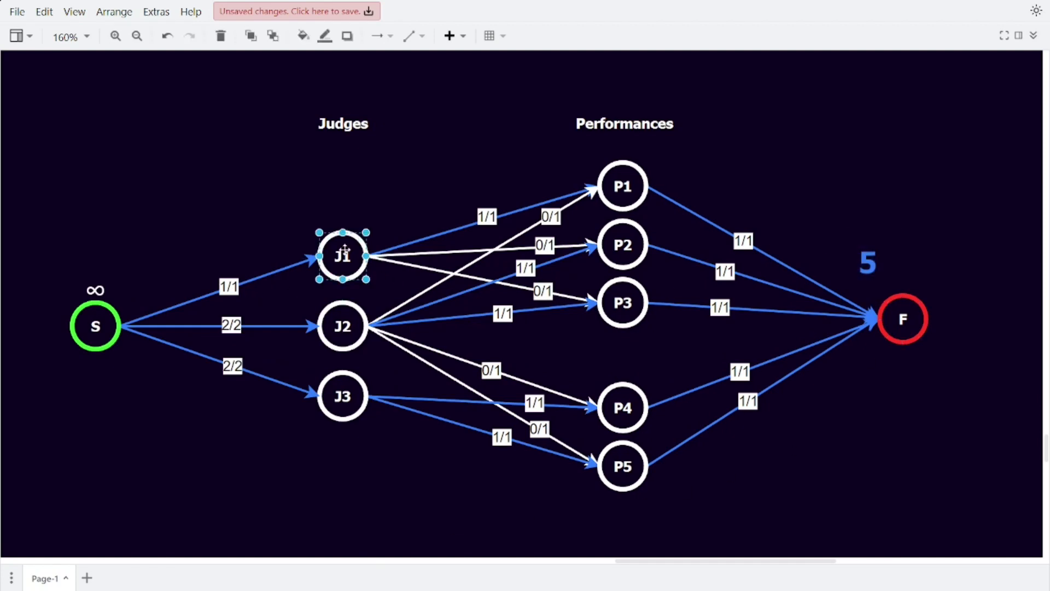
click(623, 194)
click(337, 322)
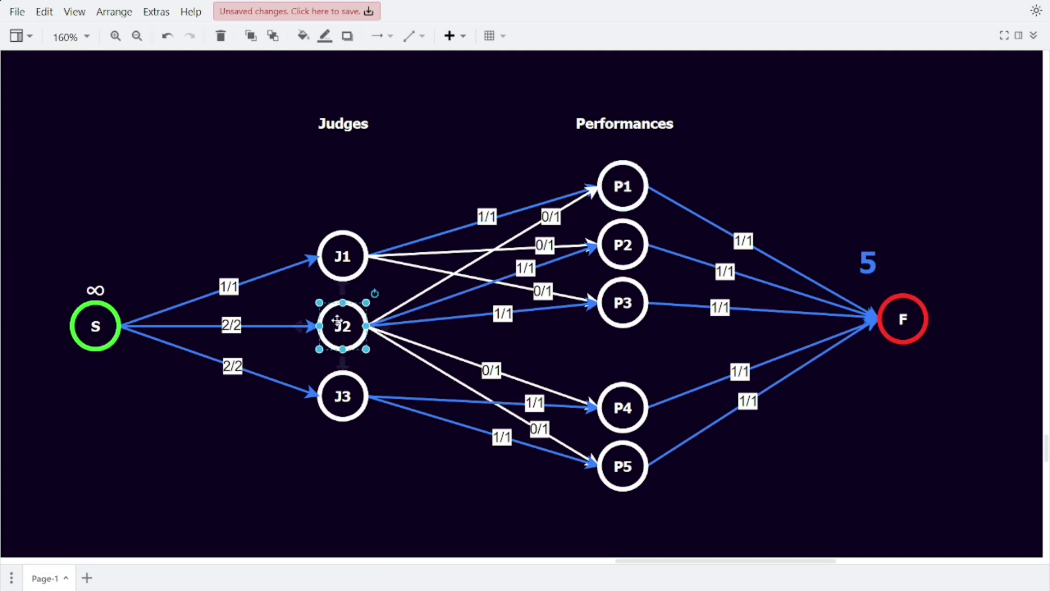
click(623, 311)
click(622, 246)
click(340, 396)
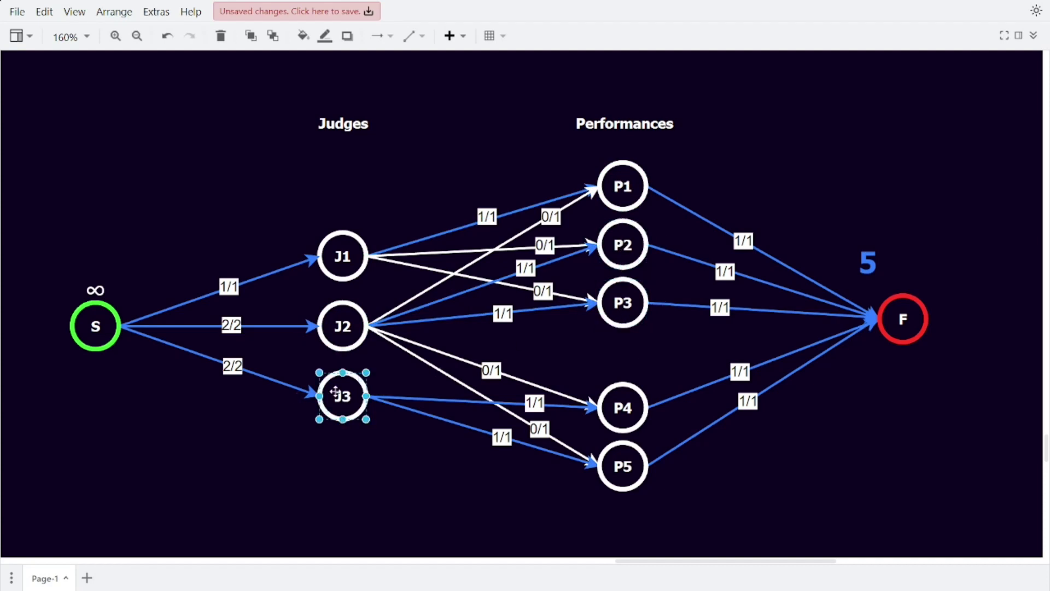
Step: Check the J3→P4 edge and P4, P5 nodes, then pan to the Problem/Solution overview
click(431, 398)
click(617, 411)
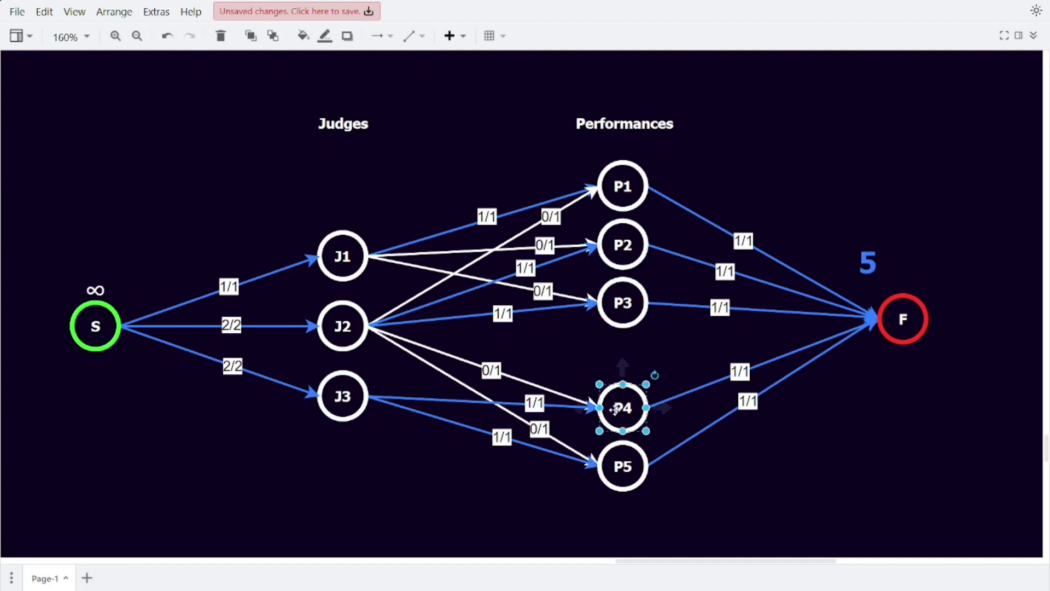
click(626, 461)
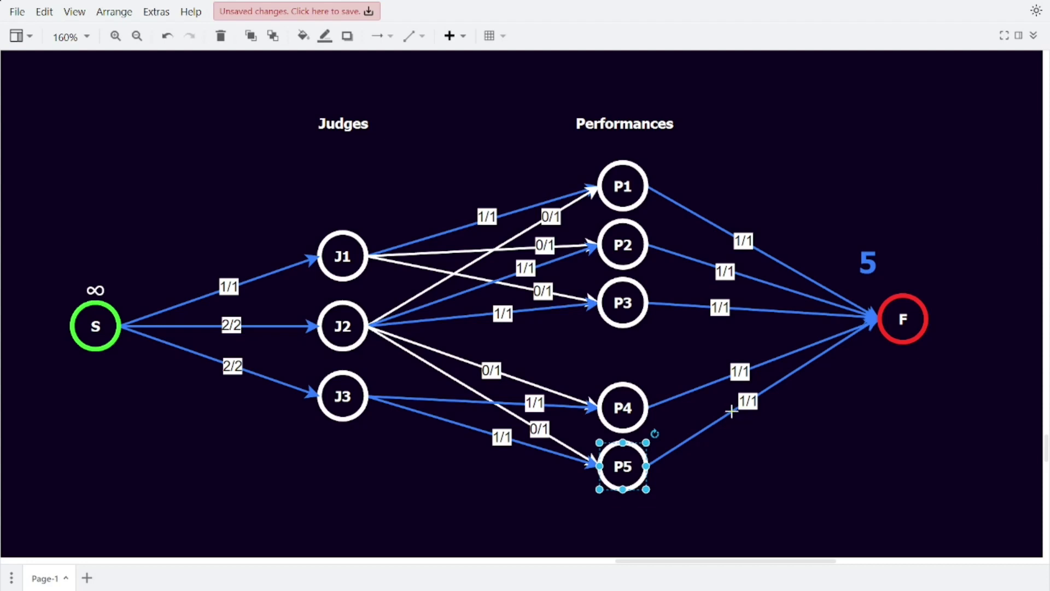
mouse_move(798, 203)
mouse_down()
mouse_move(754, 343)
mouse_move(685, 464)
mouse_move(797, 257)
mouse_up()
mouse_move(919, 216)
mouse_down()
mouse_move(863, 255)
mouse_move(833, 300)
mouse_move(887, 229)
mouse_up()
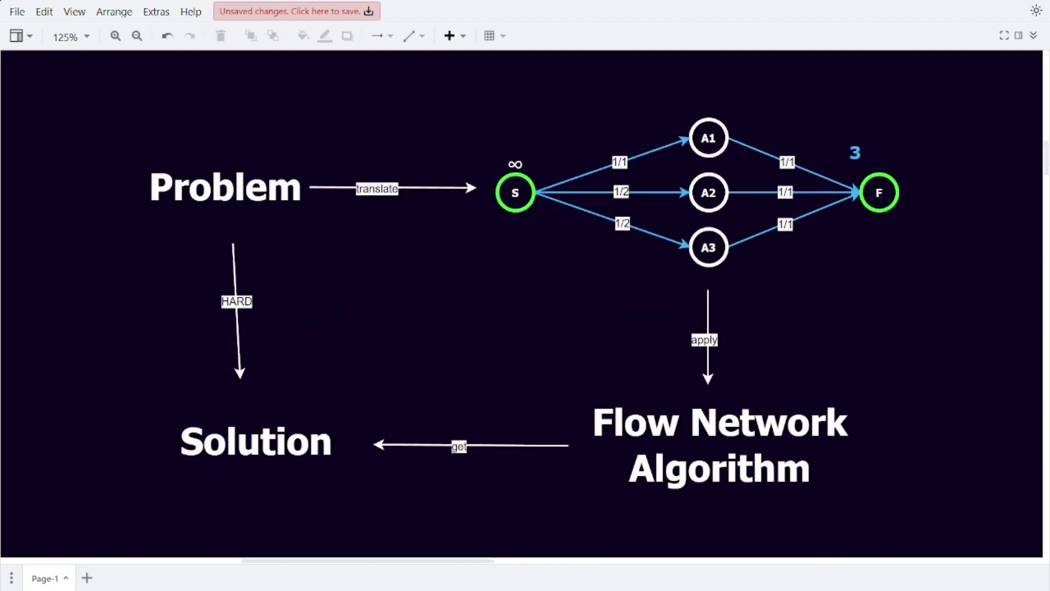
Step: Restore the Ford-Fulkerson heading and select the |E|* and f parts of the O(|E| * f) formula
scroll(375, 468, up, 5)
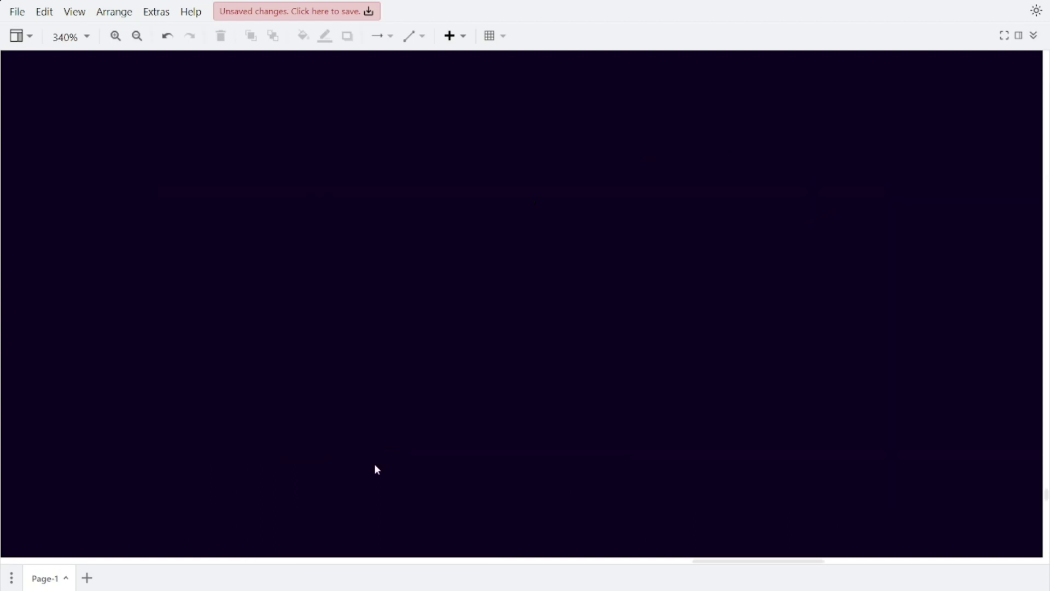
key(ctrl+z)
key(ctrl+z)
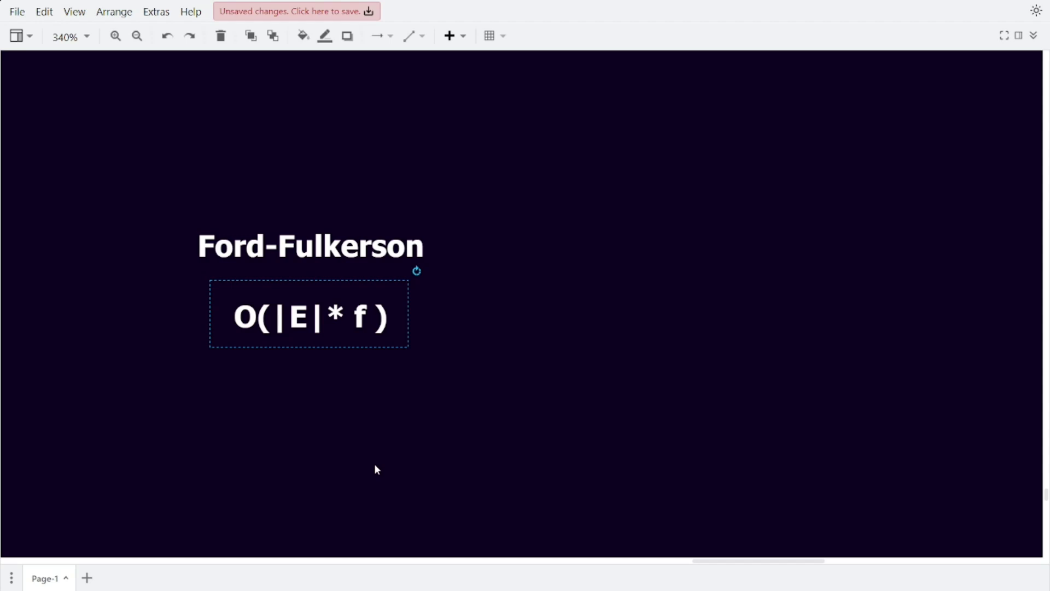
double_click(321, 314)
click(322, 317)
drag(320, 318, 270, 316)
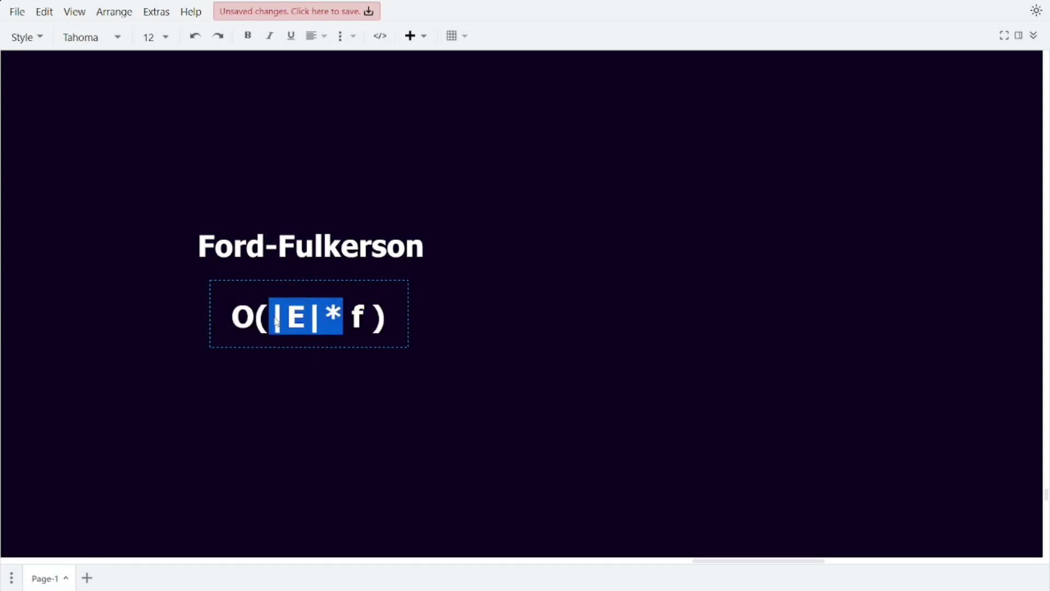
click(374, 318)
drag(374, 318, 344, 317)
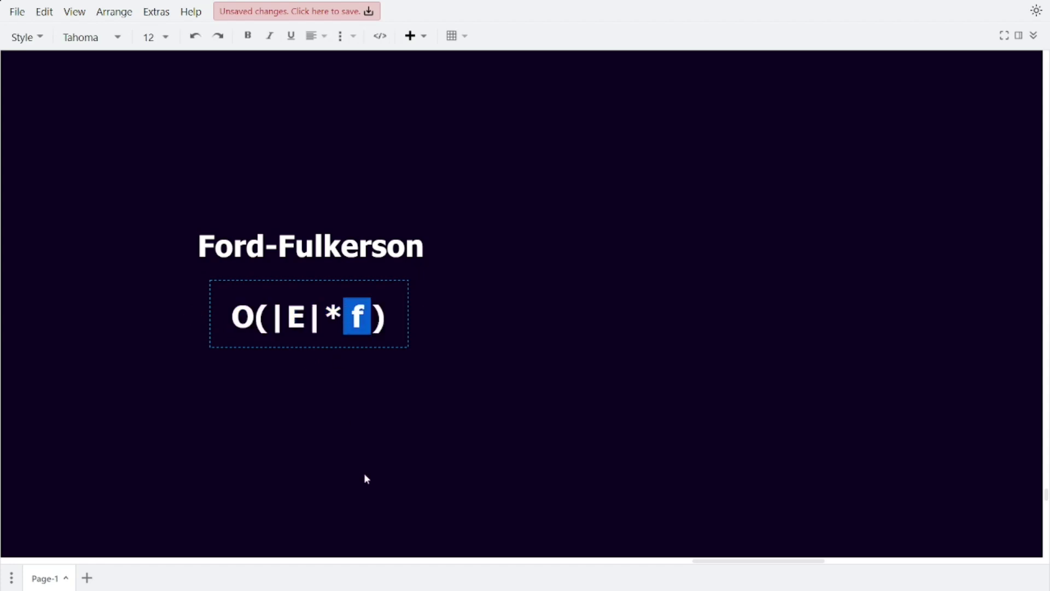